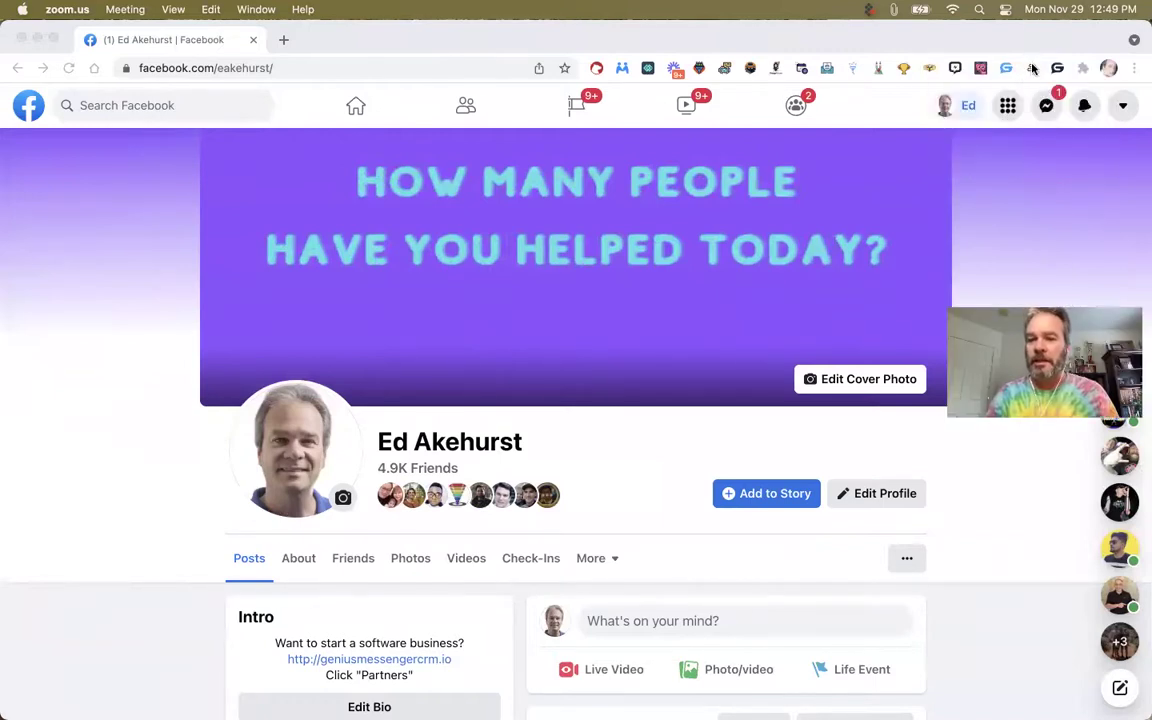
Open Genius Disconnector's Settings and review the Days back to analyze options, currently 90
left_click(1032, 68)
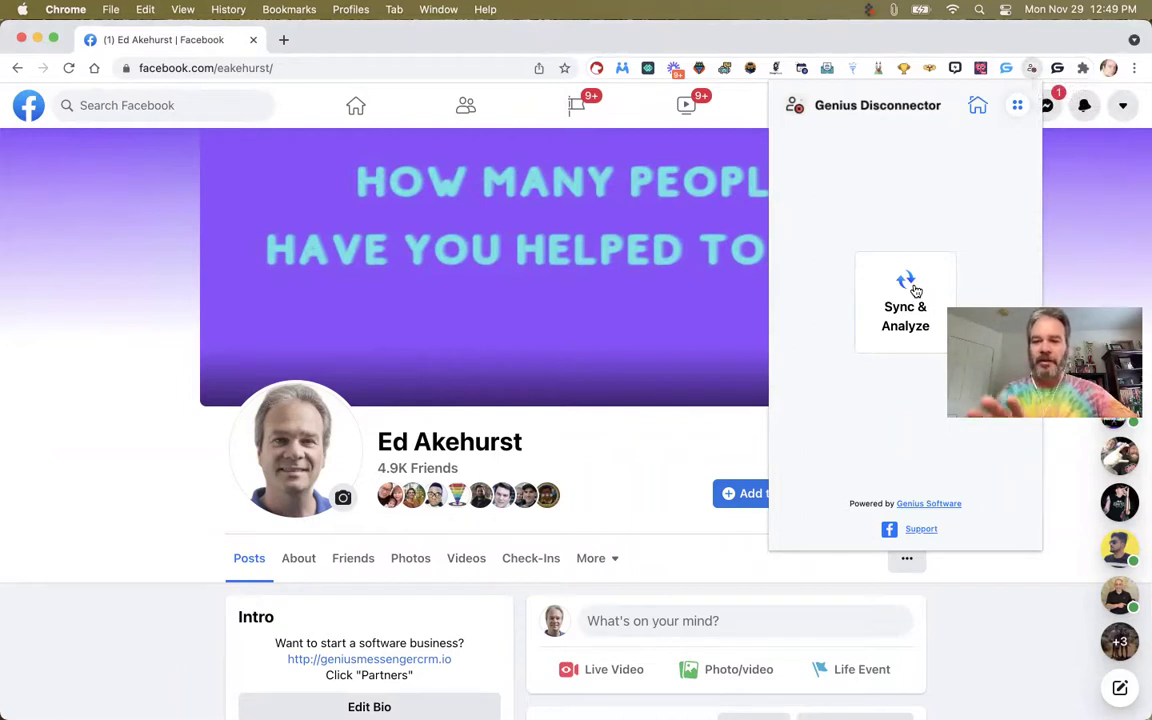
left_click(1019, 104)
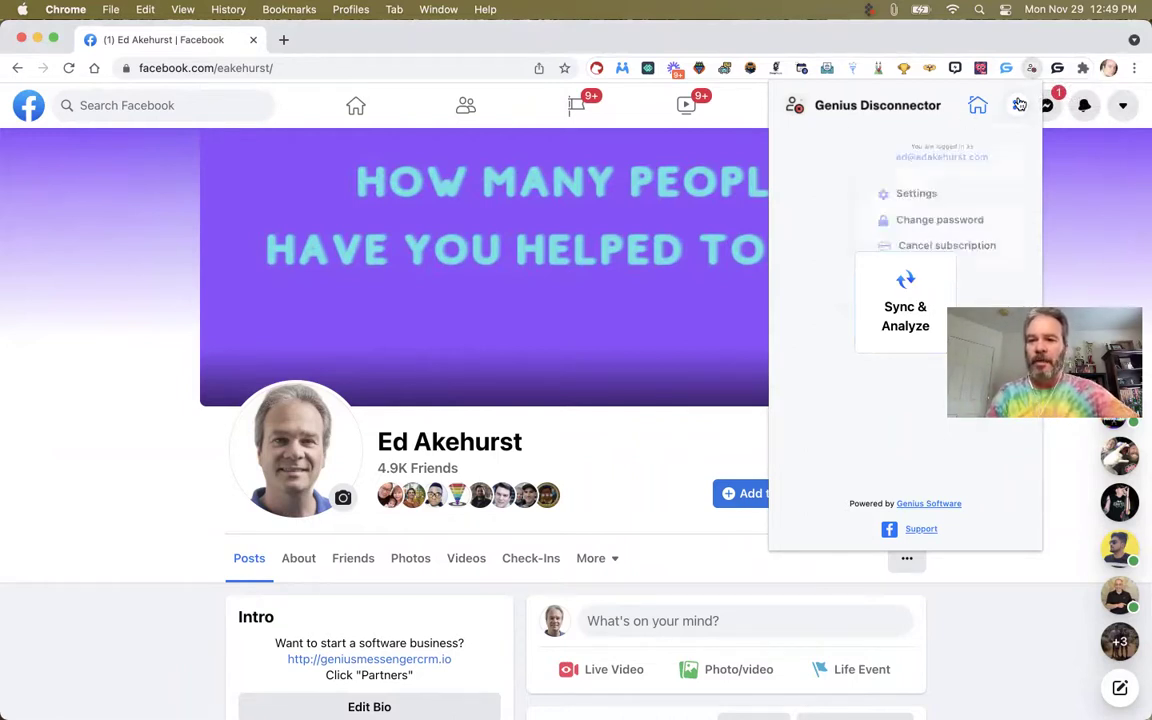
left_click(933, 199)
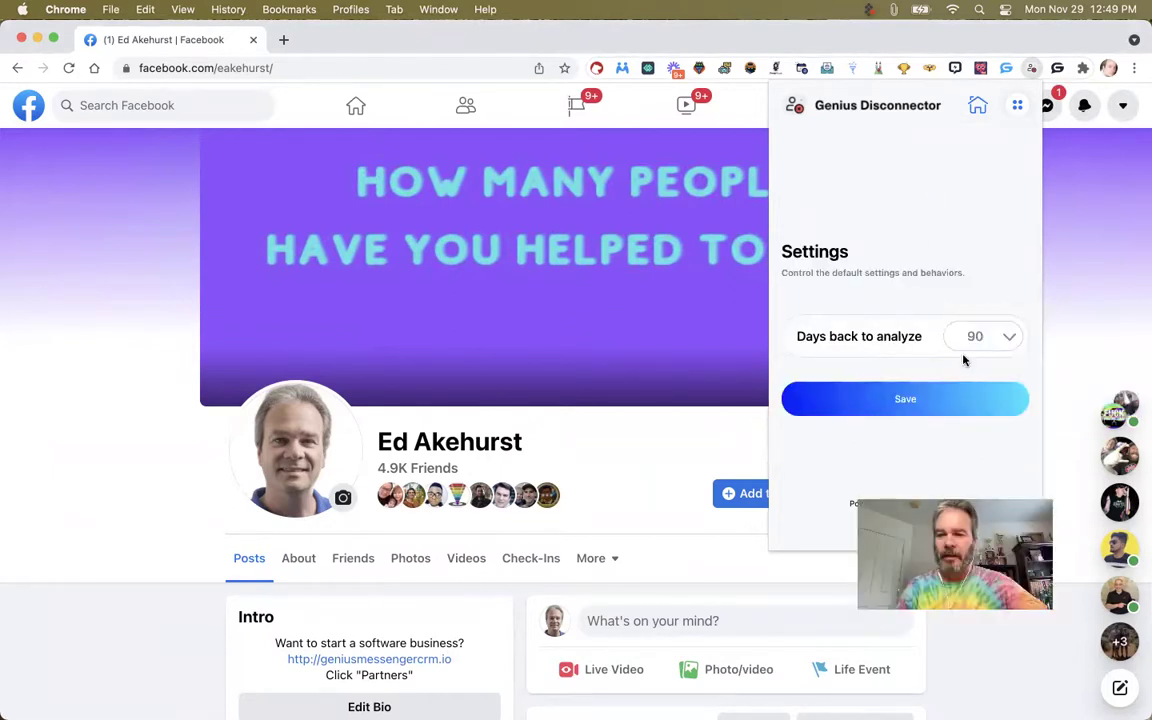
left_click(998, 336)
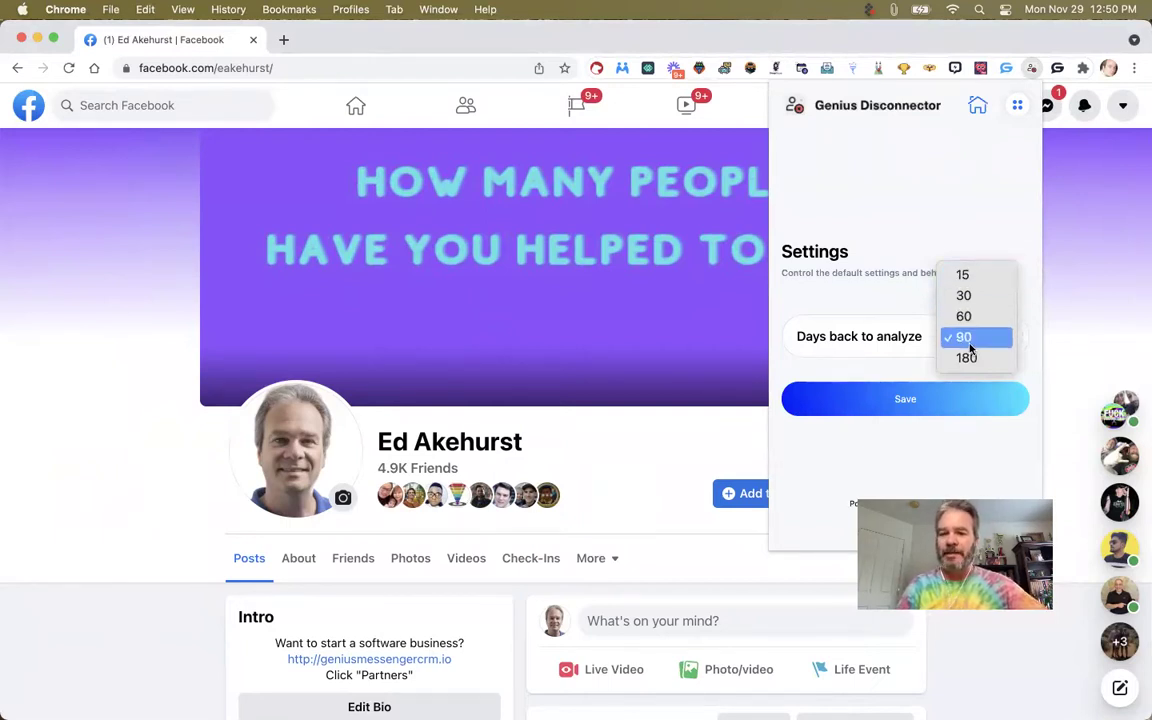
Keep Days back to analyze at 90 and return to the extension's home view
left_click(938, 199)
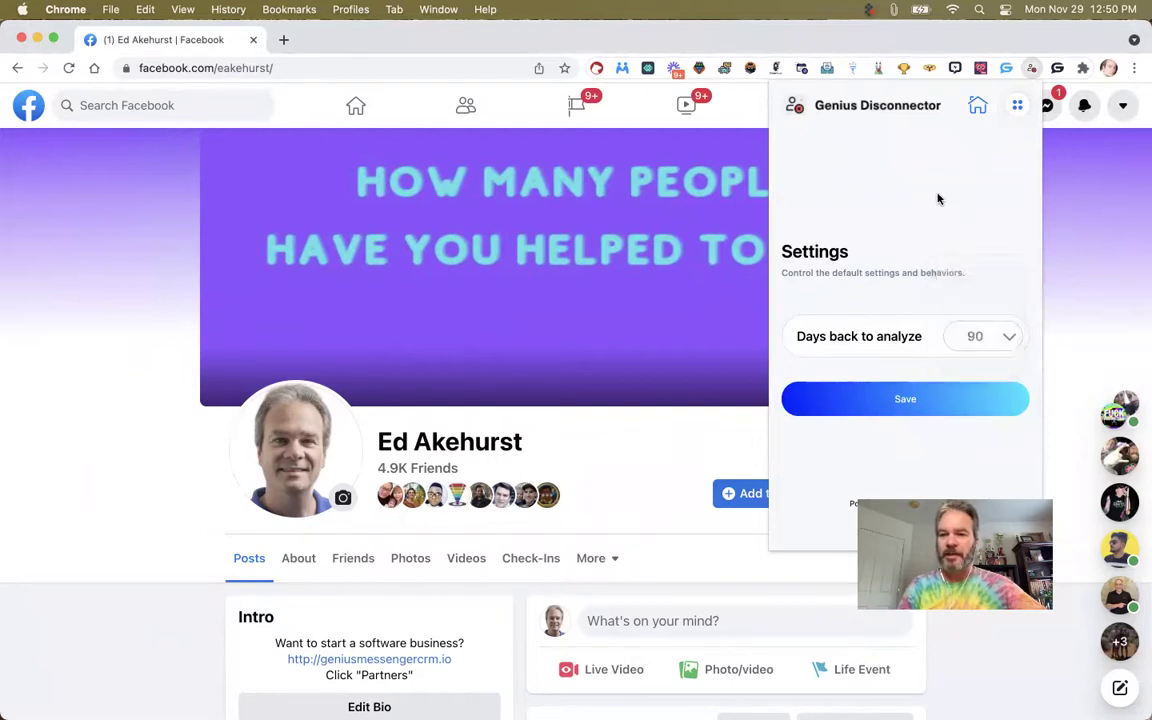
left_click(981, 106)
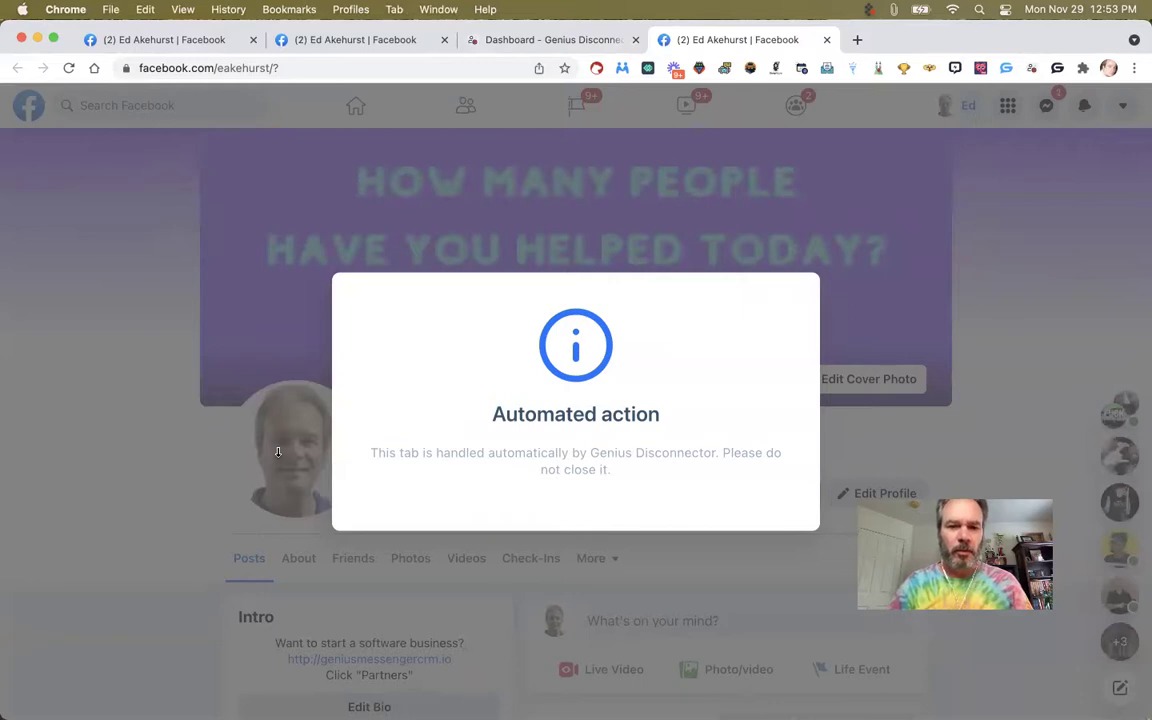
Check the Dashboard and automated Facebook tabs until sync reaches 4906 of 4907 friends
left_click(578, 40)
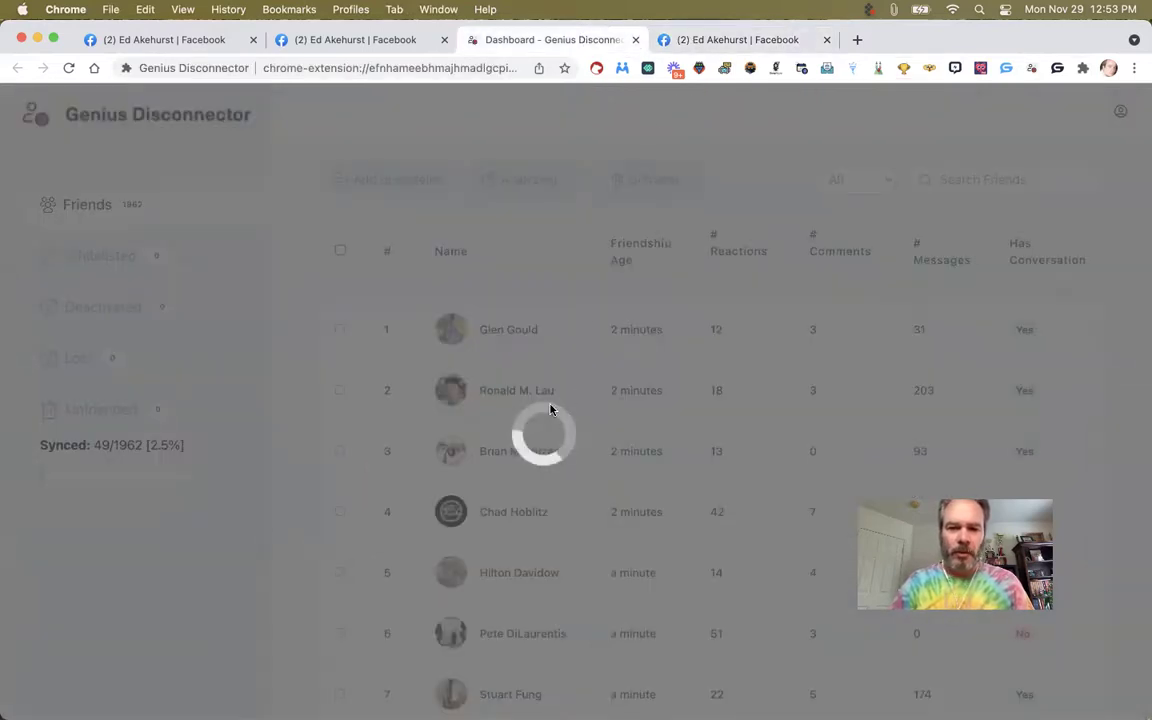
left_click(728, 38)
left_click(571, 41)
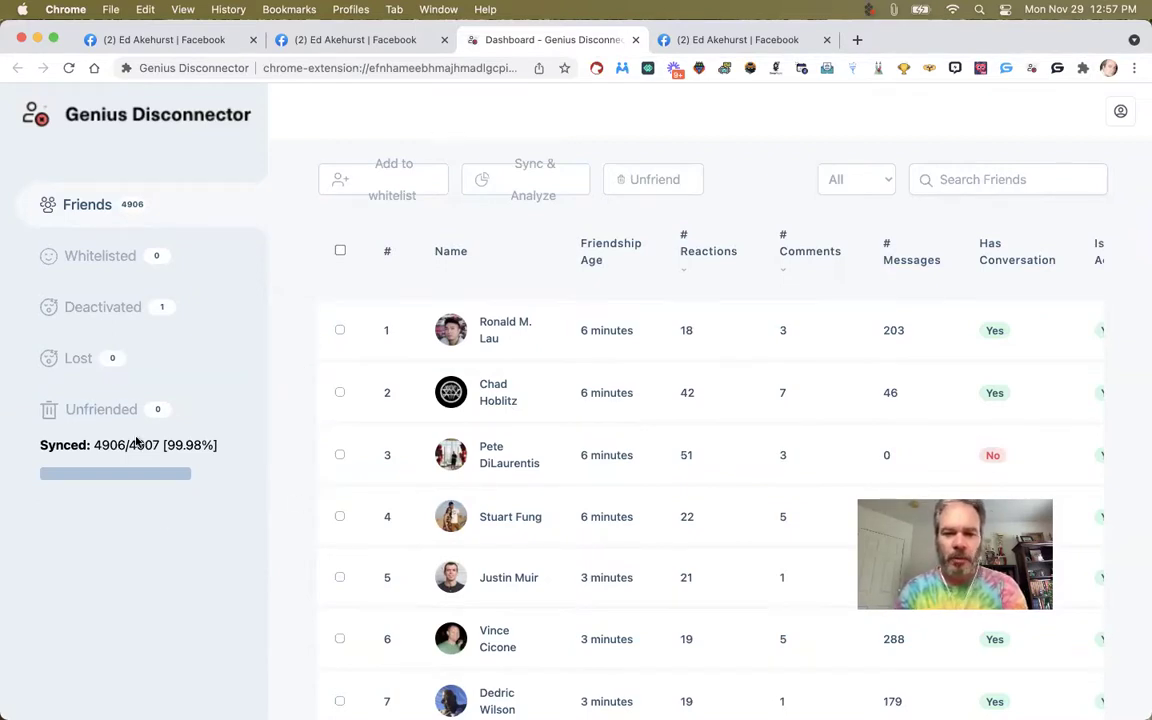
left_click(705, 40)
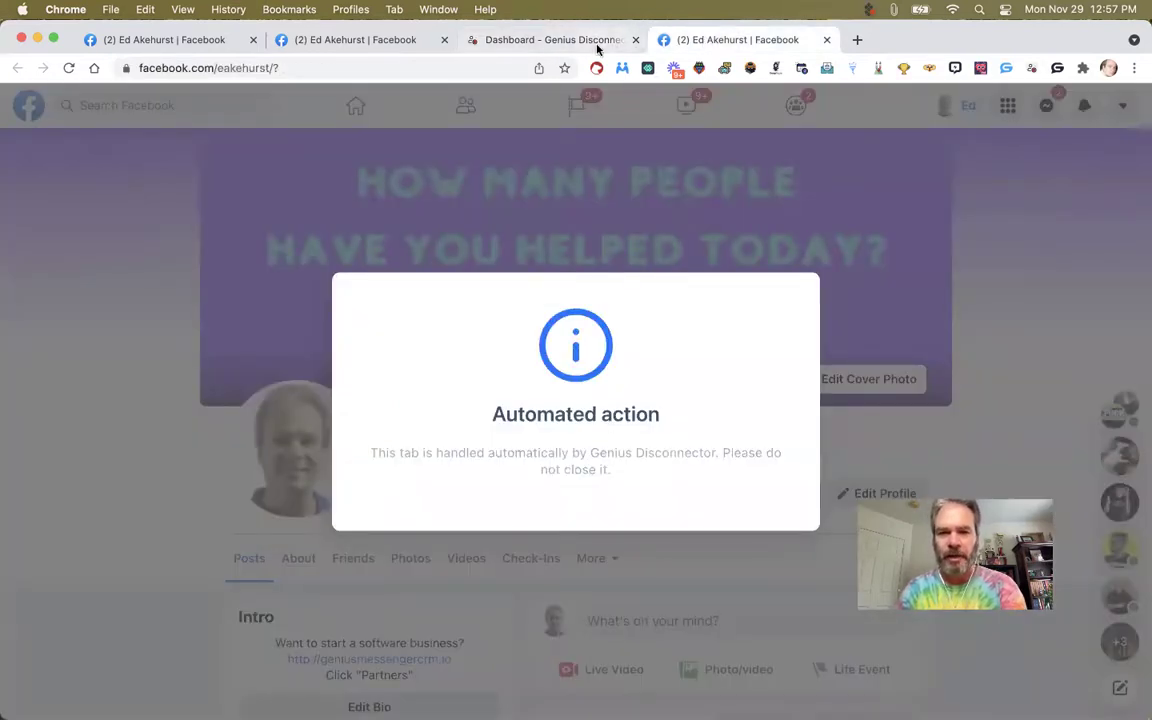
left_click(540, 40)
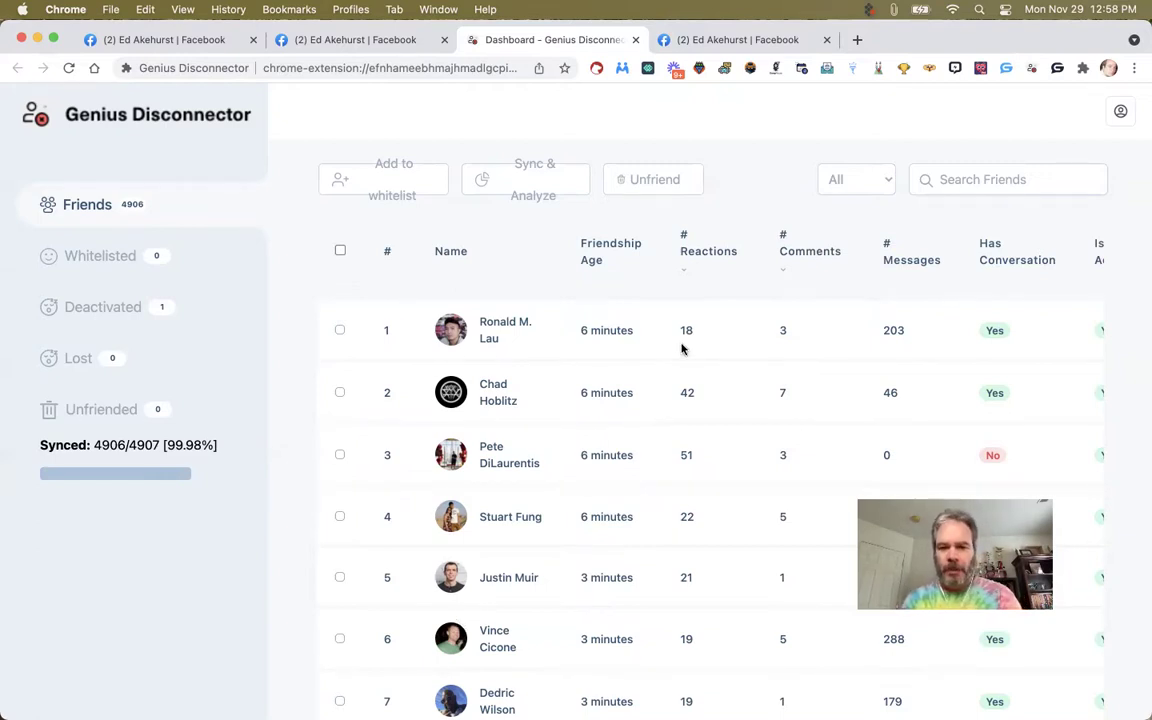
scroll(610, 358, "down", 3)
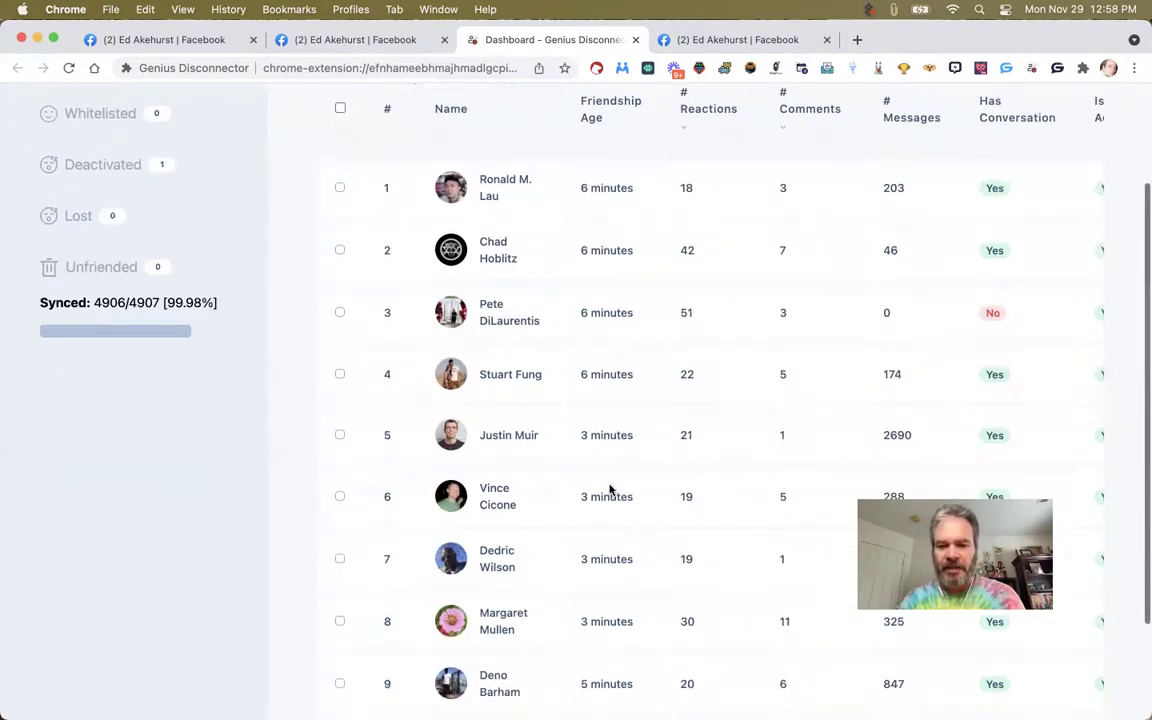
scroll(608, 276, "up", 3)
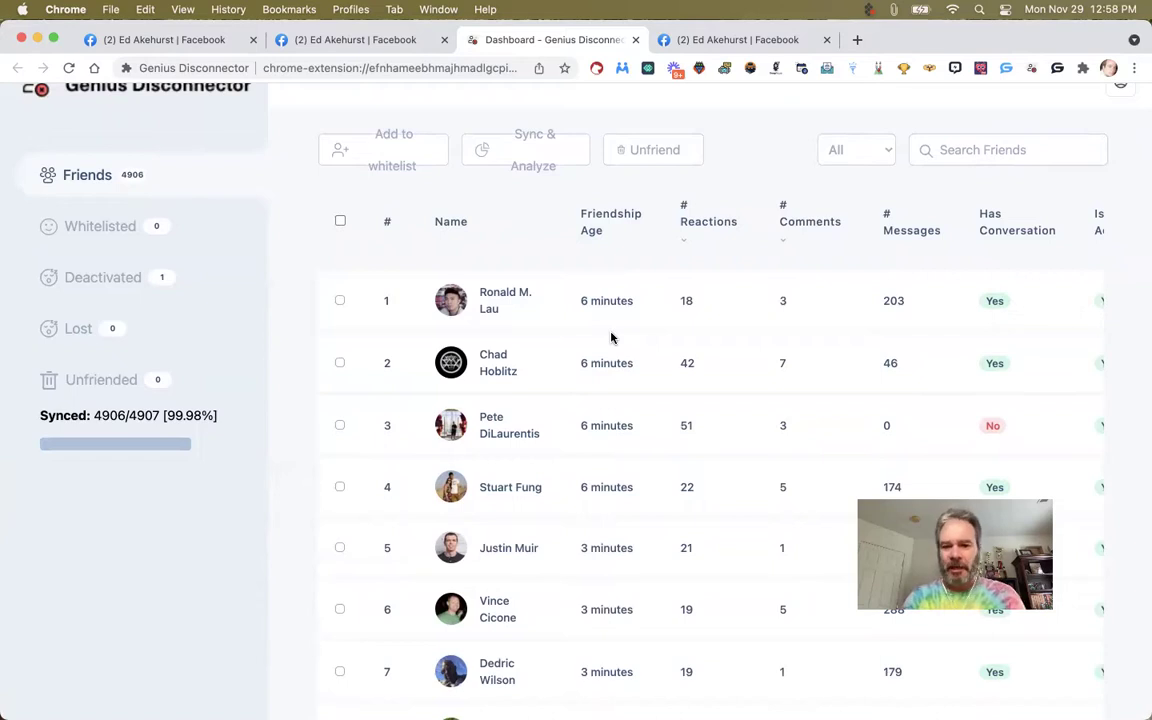
scroll(611, 338, "down", 1)
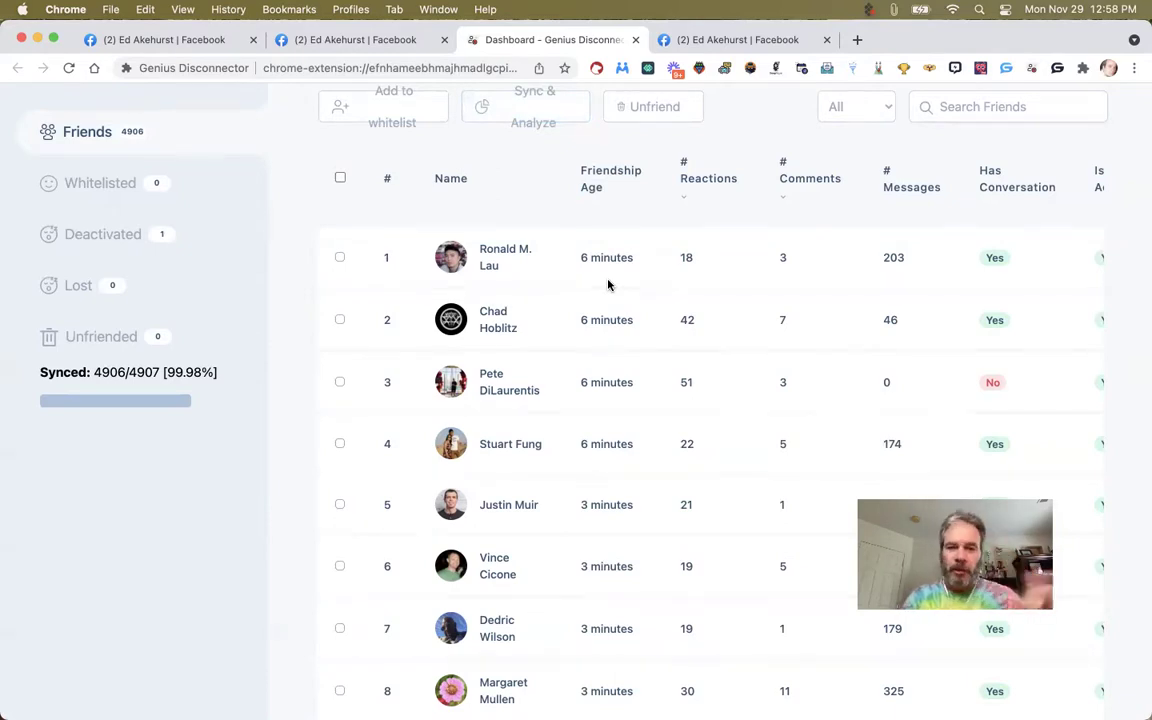
scroll(607, 285, "up", 1)
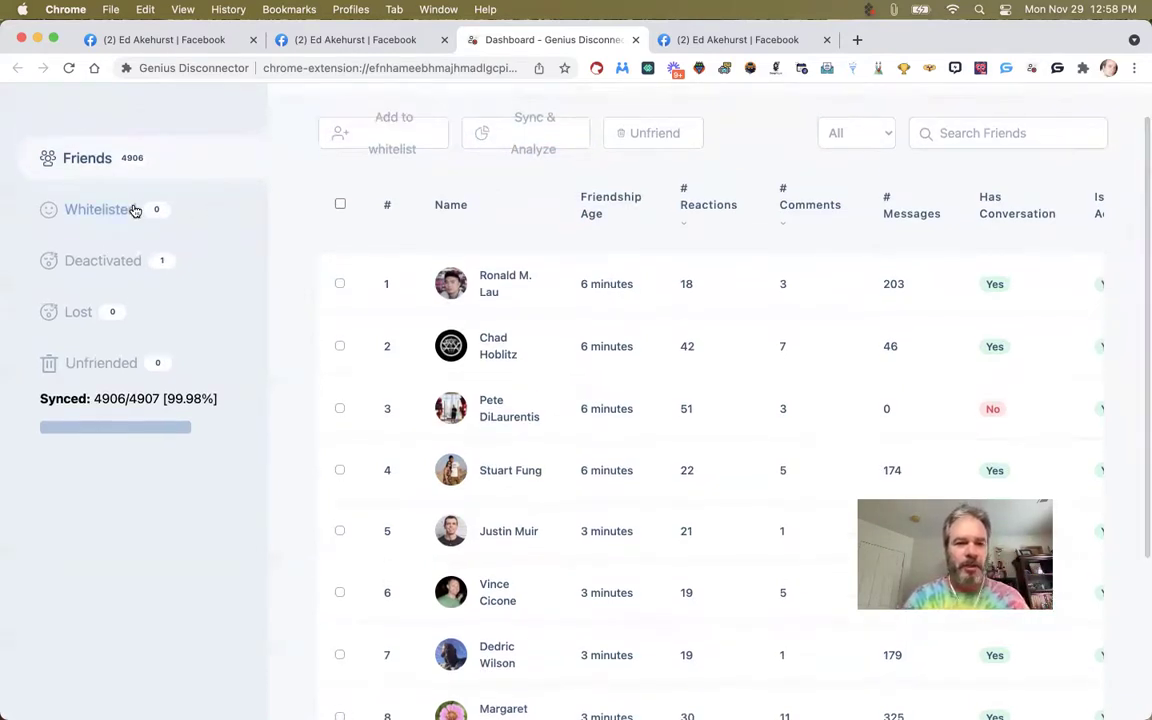
Tick friends in rows 1, 2, 4, 5, 6, 8, 9 and 10 and whitelist them
left_click(341, 284)
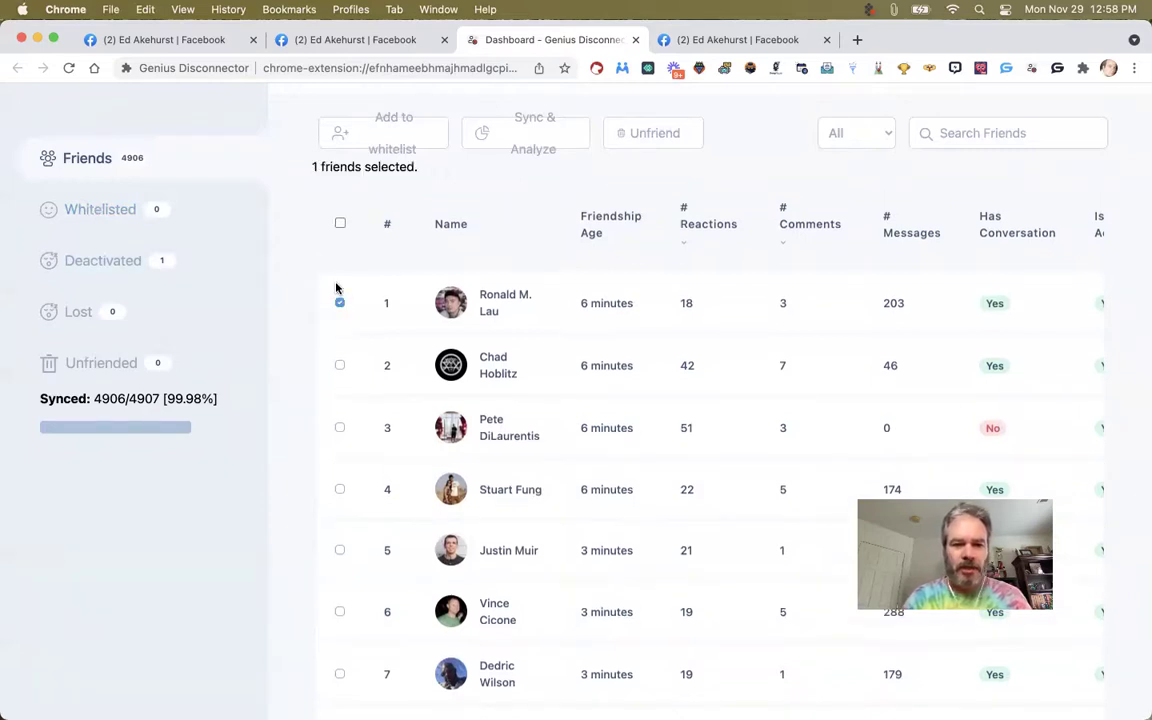
left_click(339, 367)
scroll(337, 360, "down", 4)
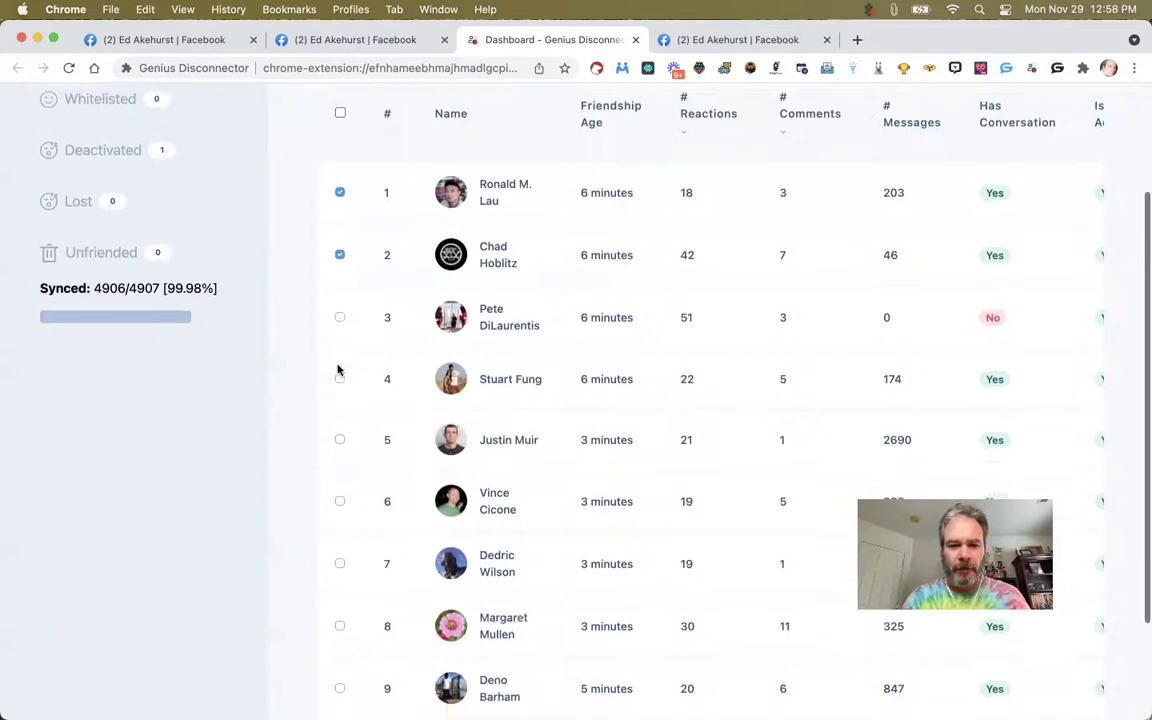
left_click(340, 322)
left_click(339, 382)
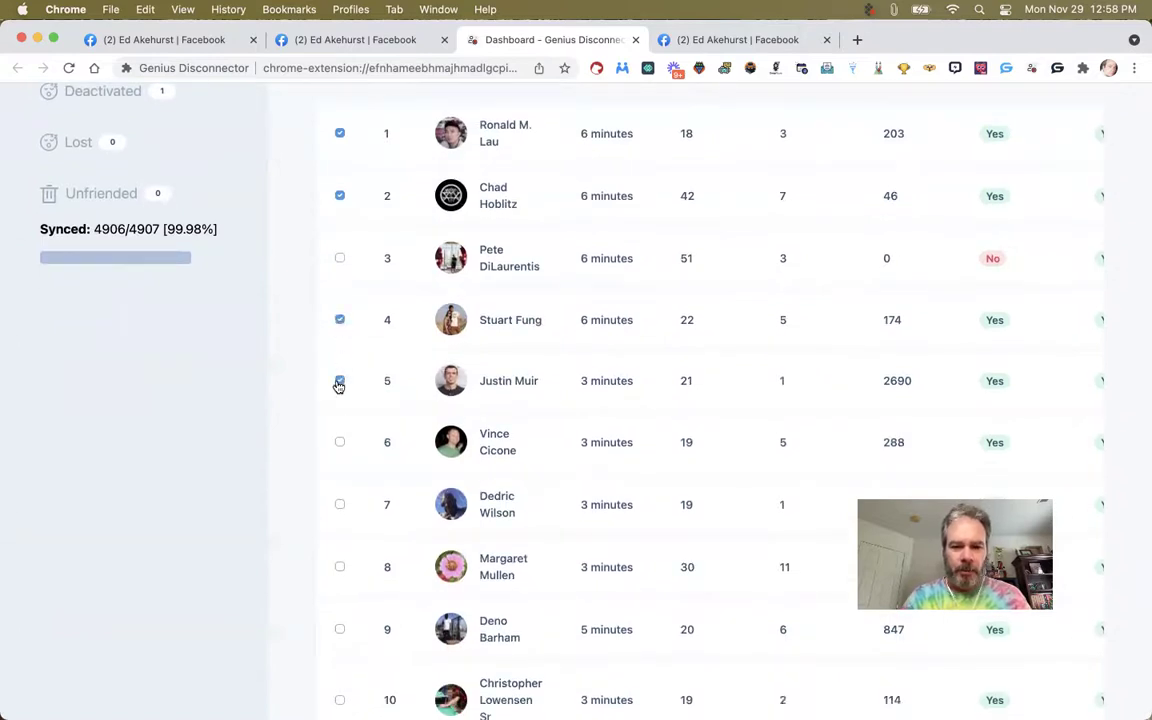
left_click(339, 442)
scroll(337, 450, "down", 2)
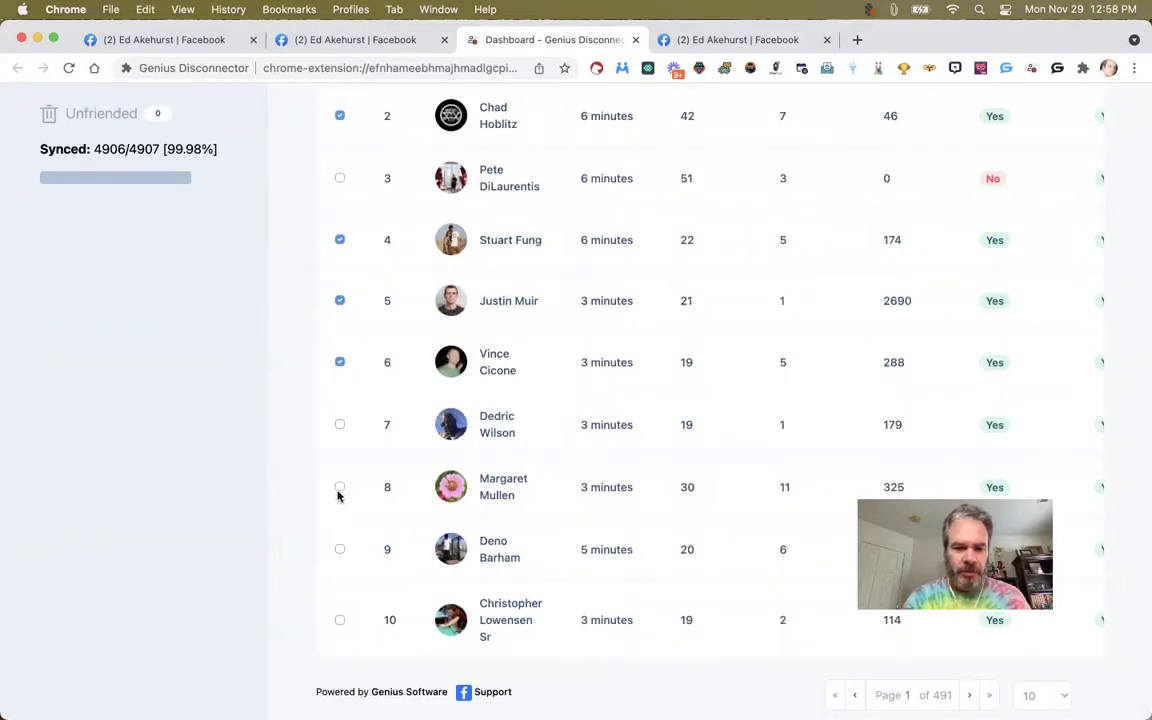
left_click(339, 487)
left_click(340, 552)
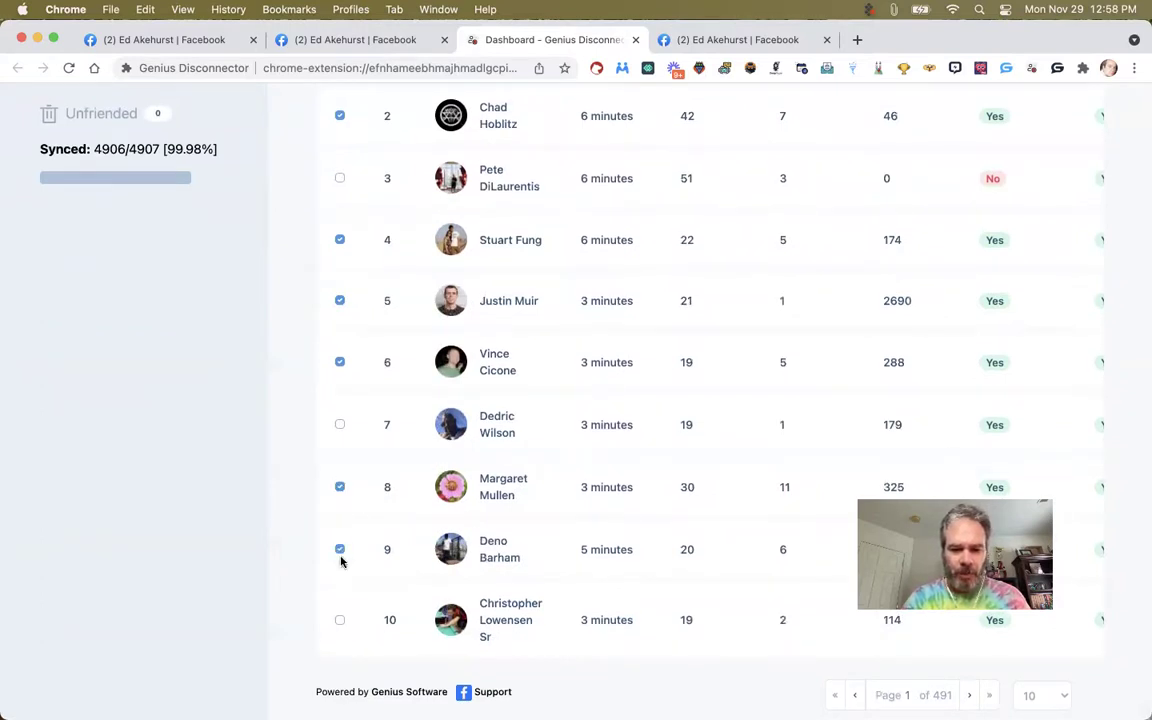
left_click(340, 620)
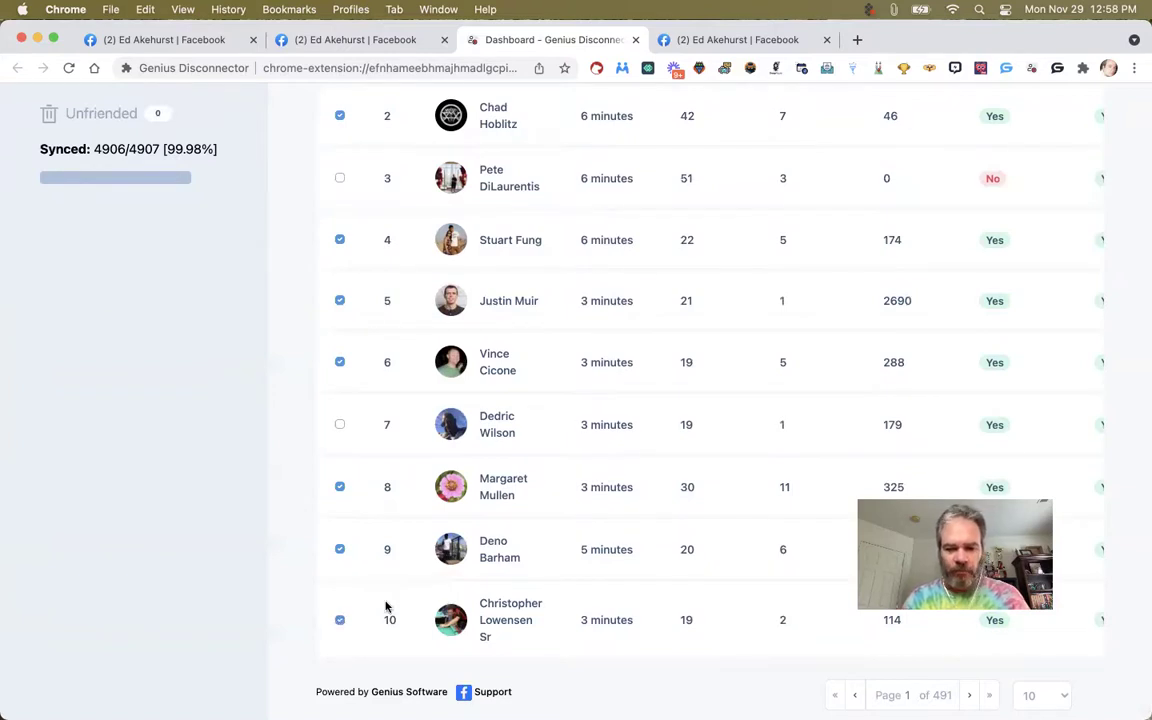
scroll(386, 609, "up", 5)
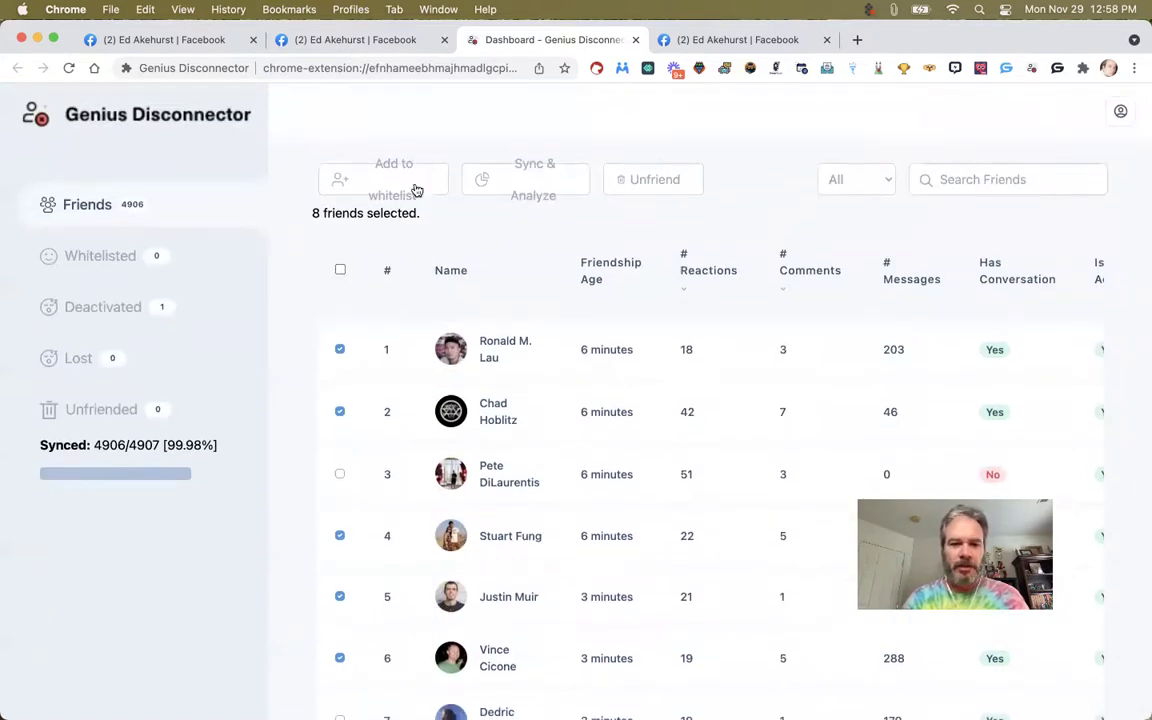
left_click(402, 181)
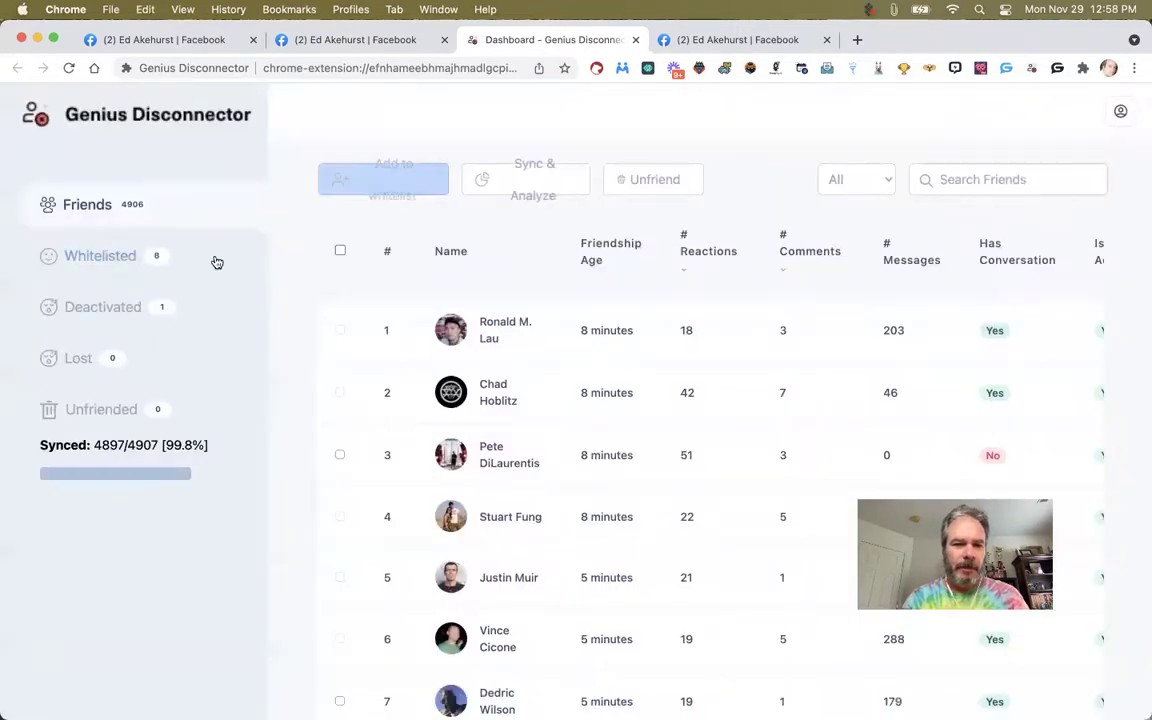
left_click(98, 254)
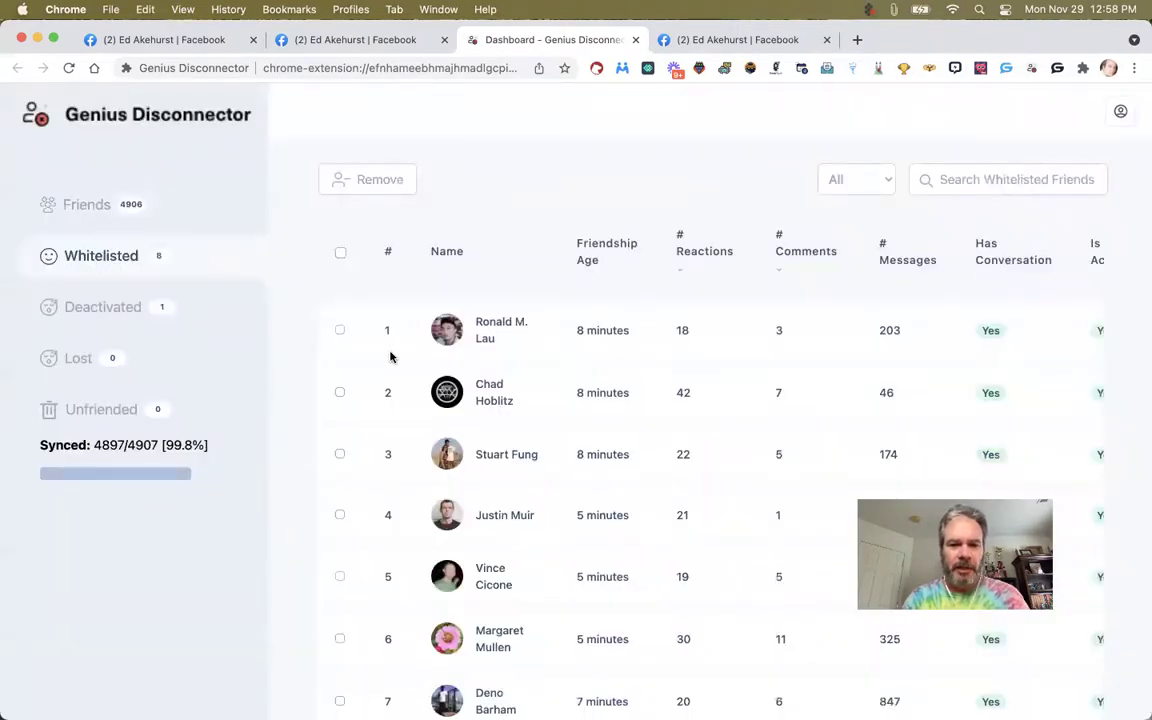
left_click(339, 332)
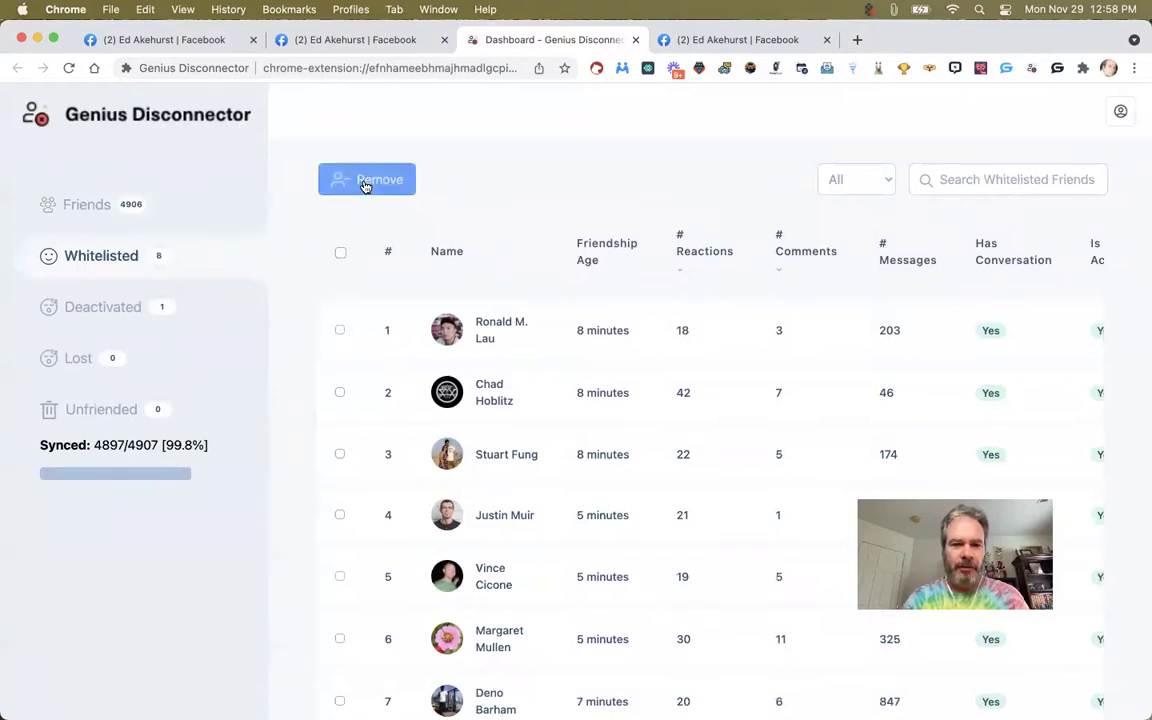
left_click(339, 332)
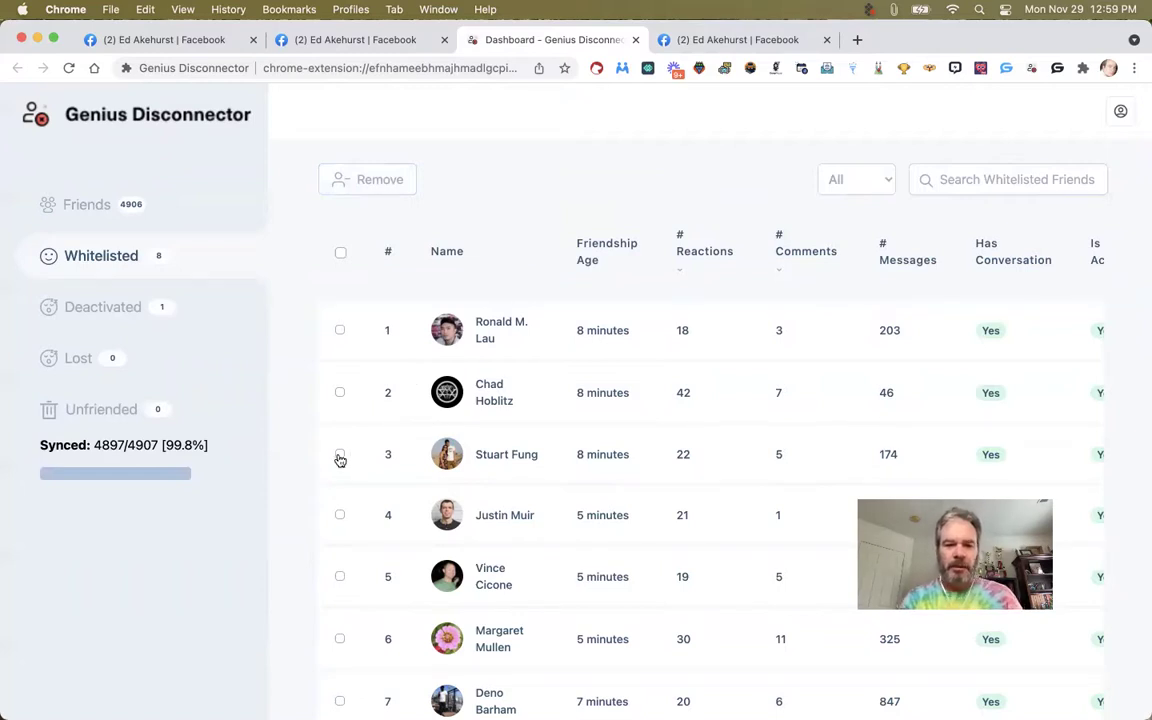
left_click(339, 330)
left_click(339, 330)
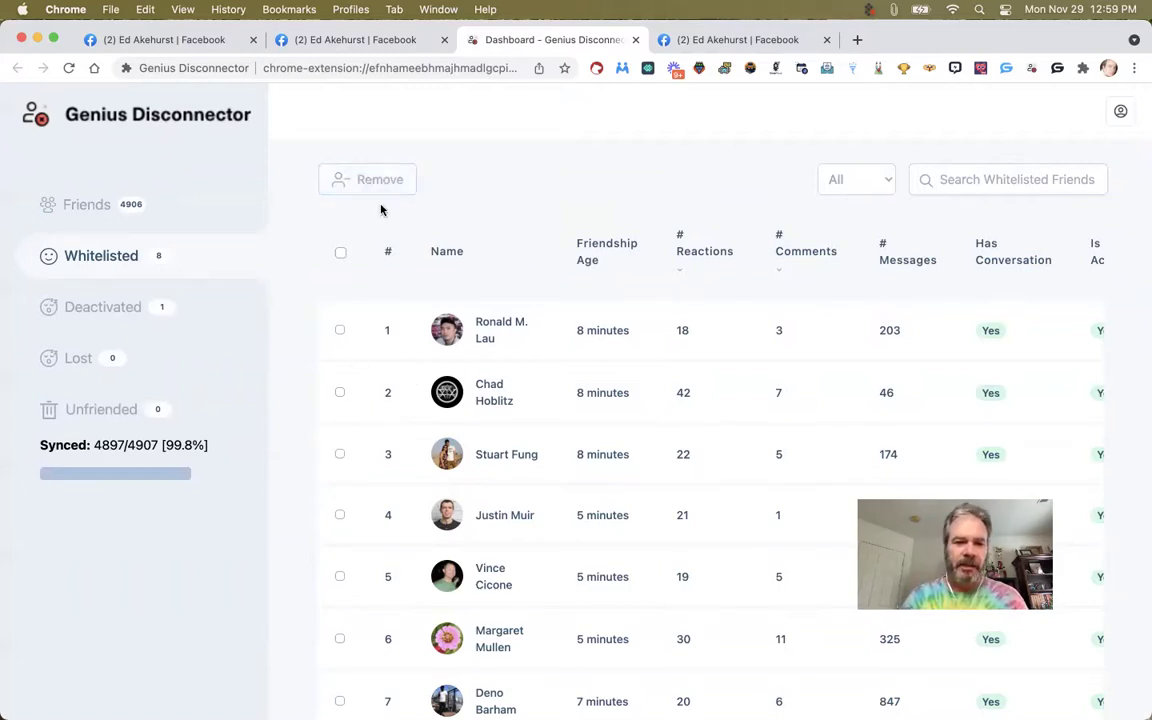
left_click(80, 205)
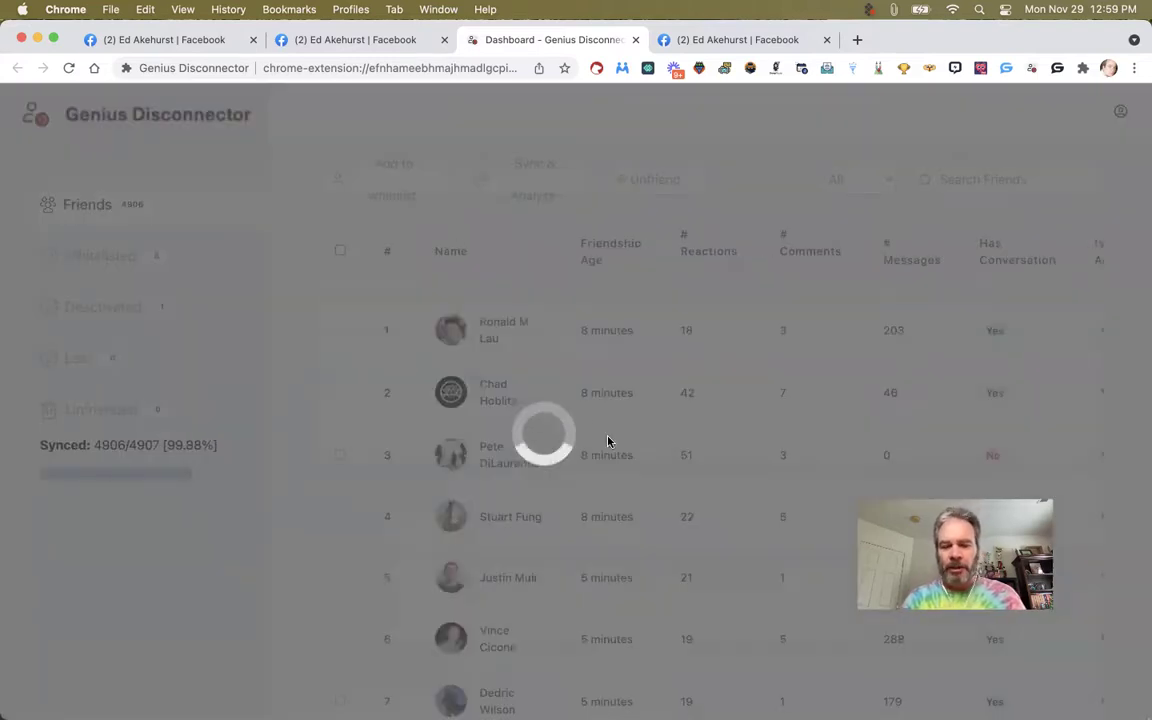
Show 100 friends per page in the Friends table
scroll(612, 447, "down", 5)
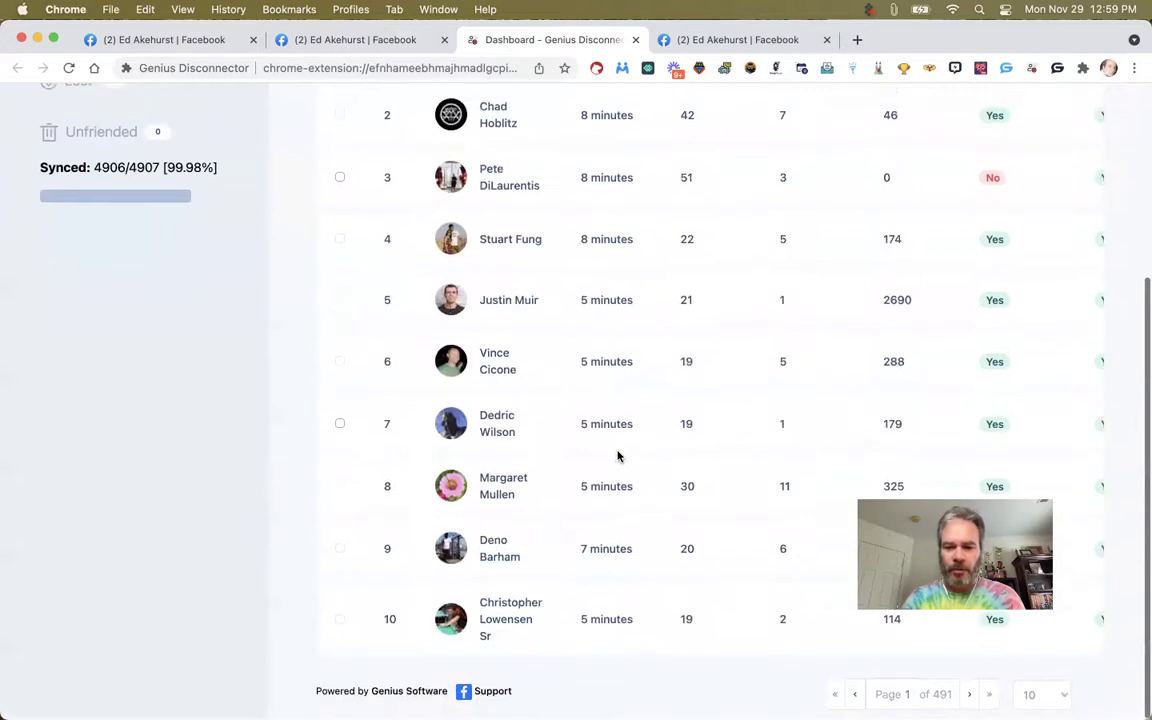
left_click(1063, 696)
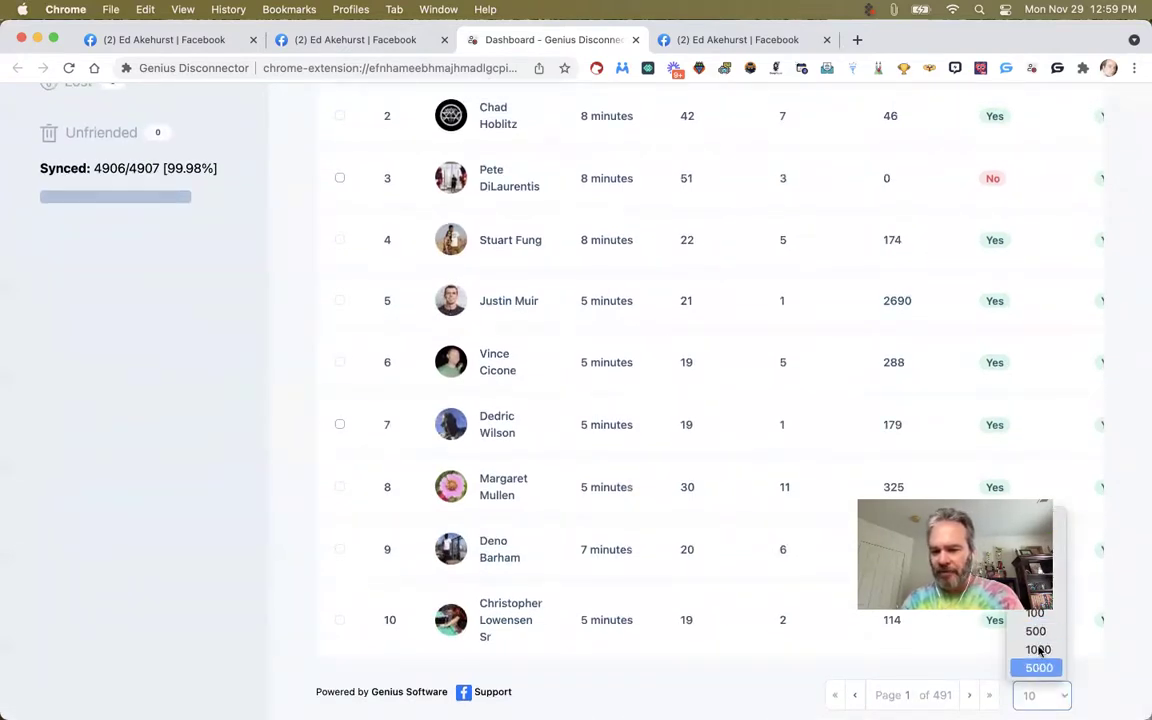
left_click(1033, 614)
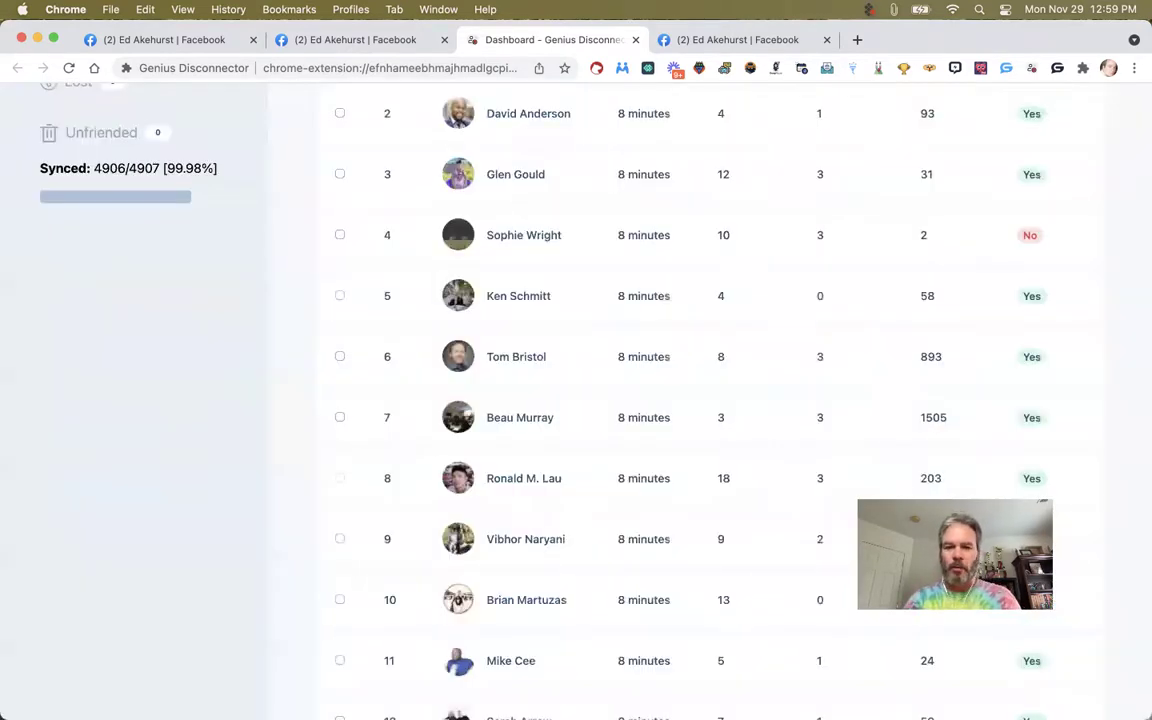
Select the friends in rows 1 and 2 of the table
scroll(690, 455, "down", 2)
scroll(658, 438, "up", 5)
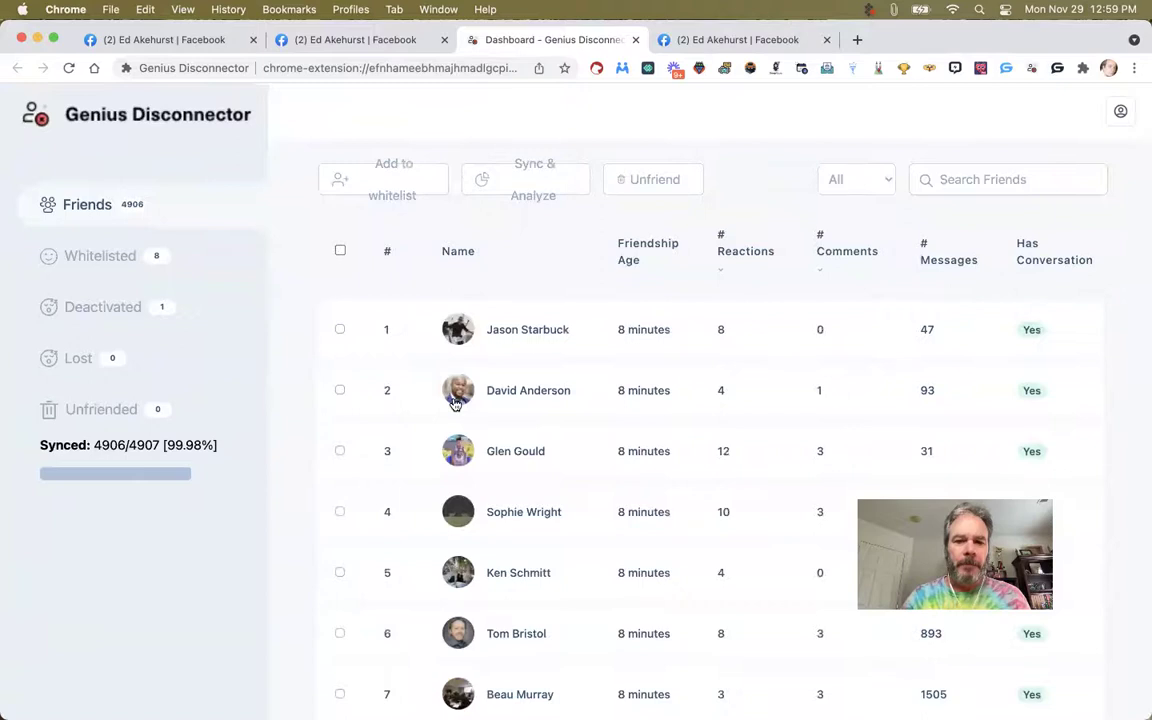
left_click(339, 330)
left_click(338, 407)
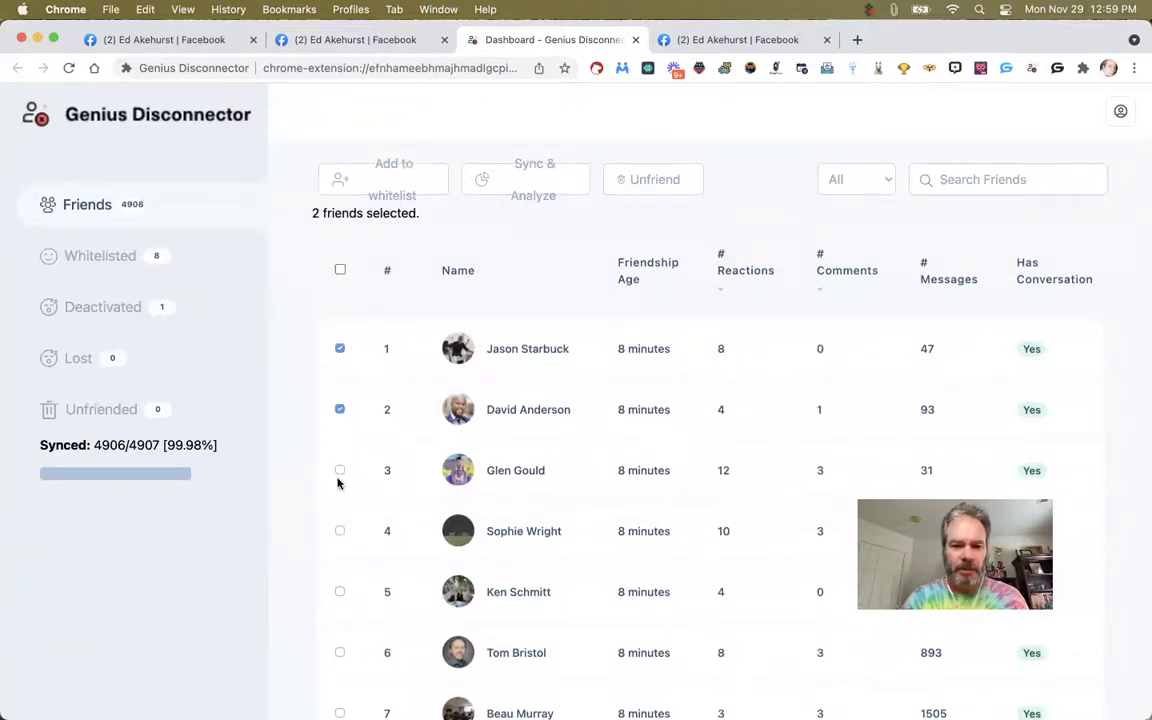
Add rows 3 and 4 to the selection and whitelist all four, raising Whitelisted to 12
left_click(339, 472)
left_click(339, 531)
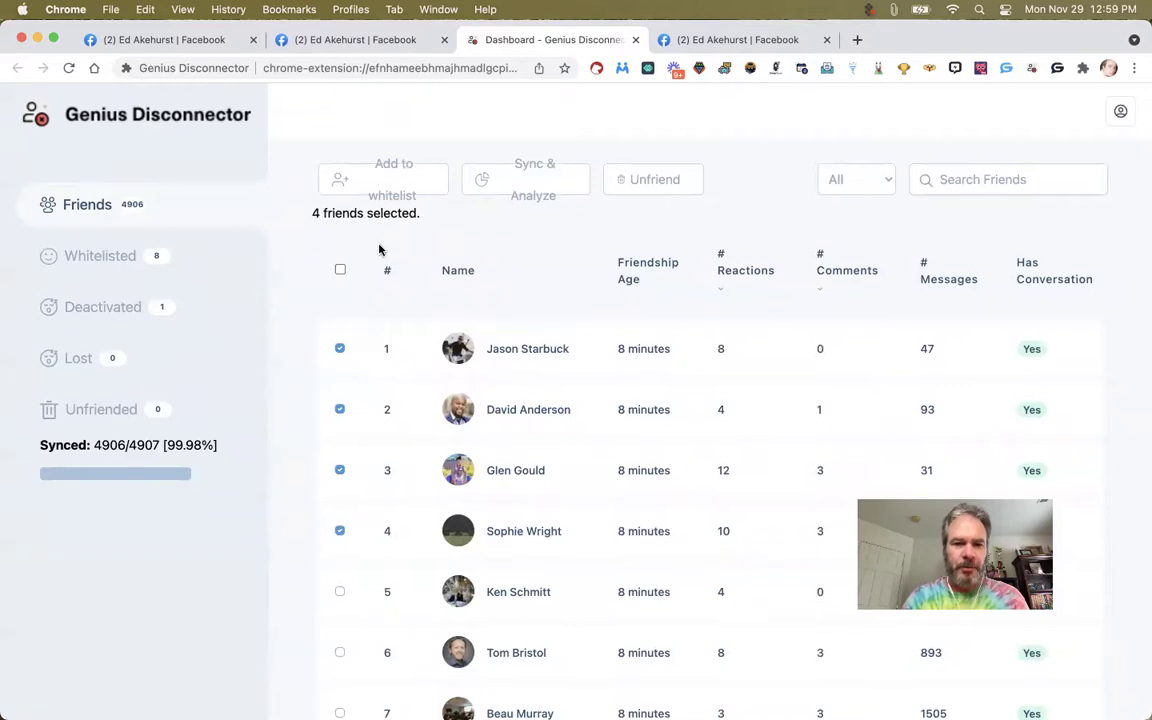
left_click(388, 184)
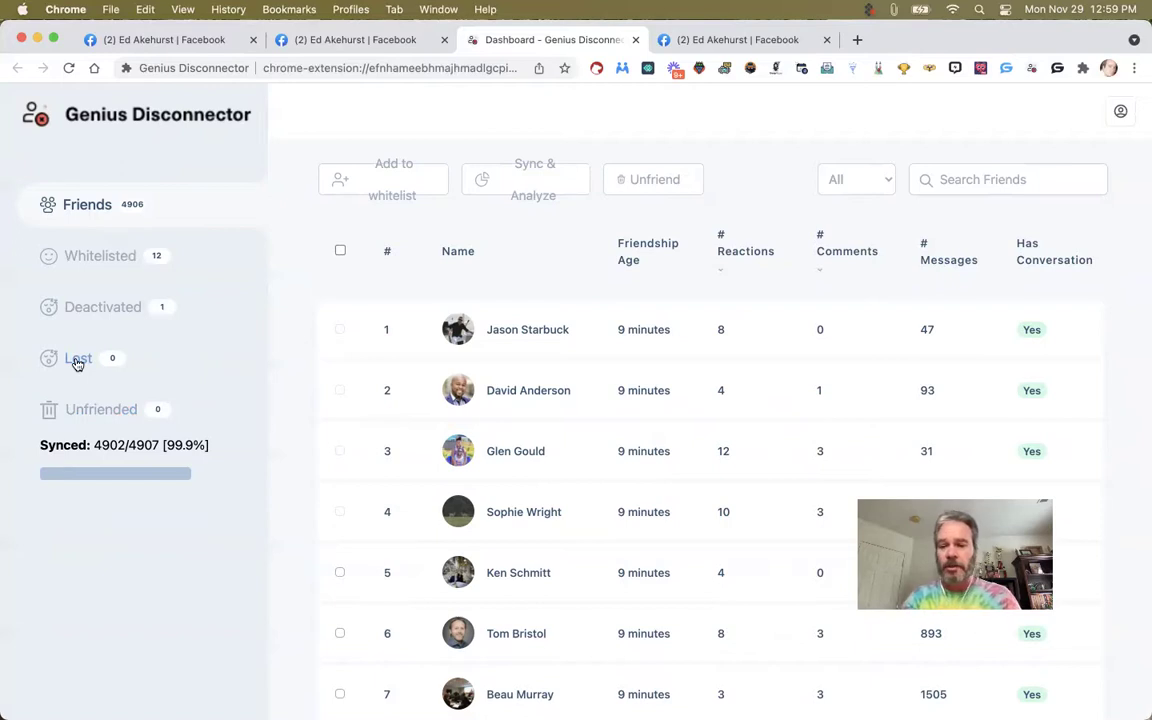
Show the Deactivated list, confirm its friend's Facebook profile is unavailable, and select that friend
left_click(101, 307)
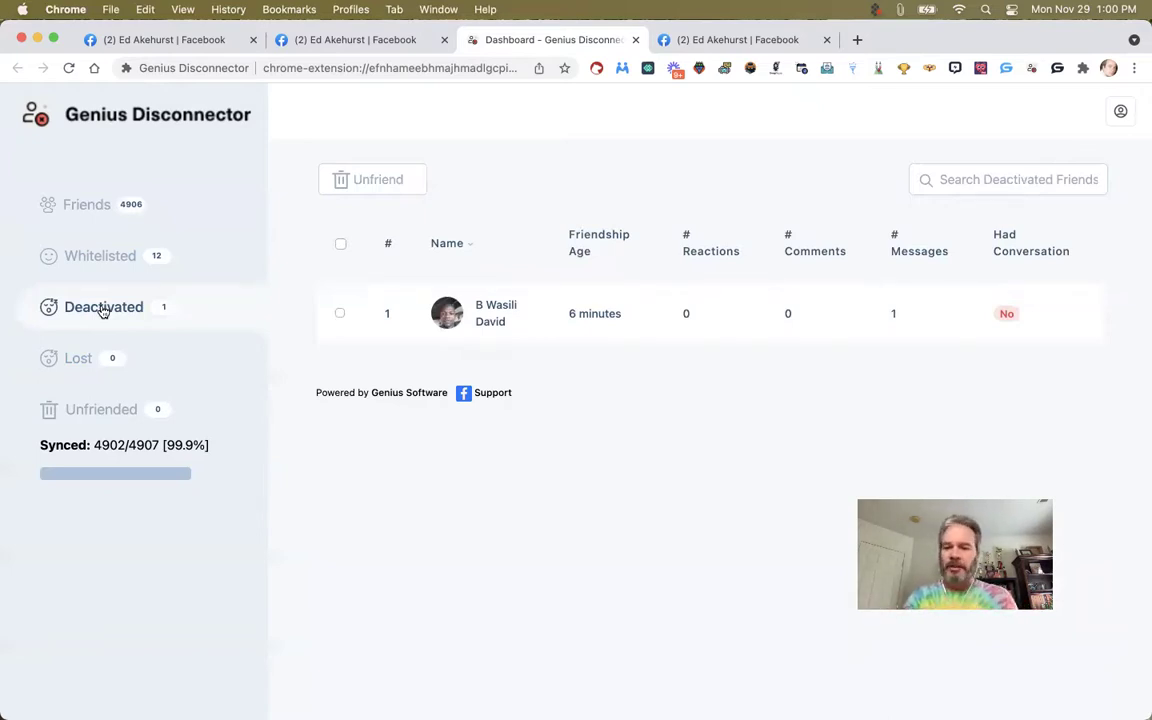
left_click(510, 316)
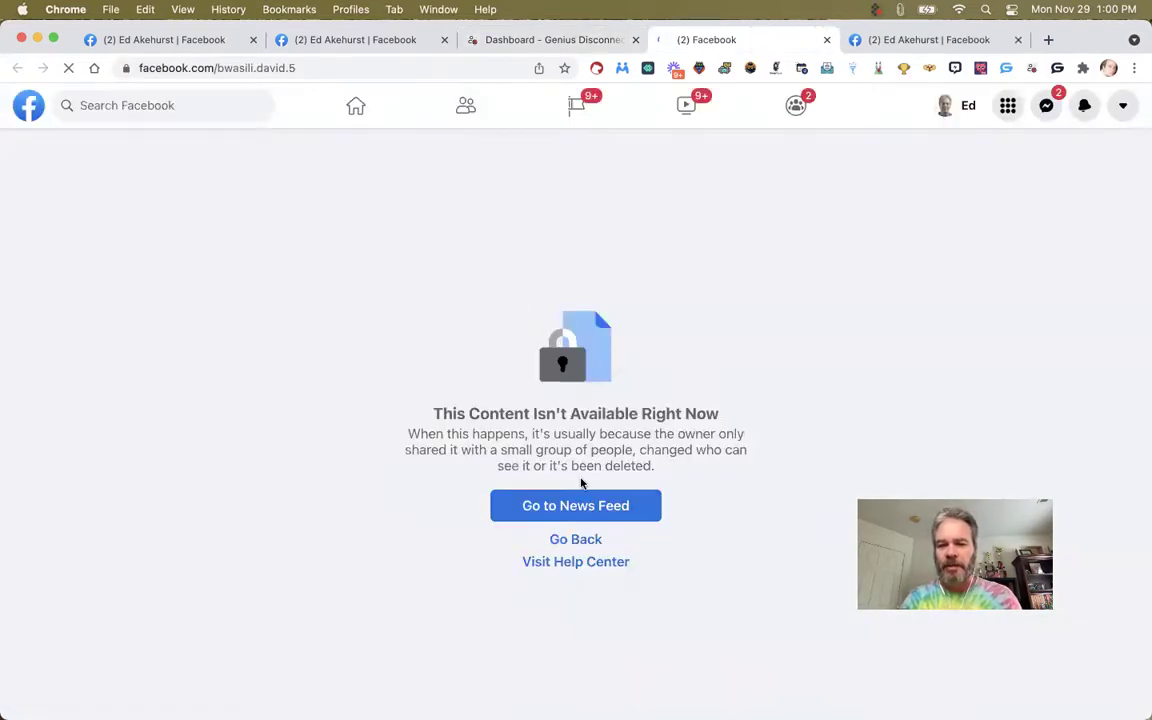
left_click(591, 41)
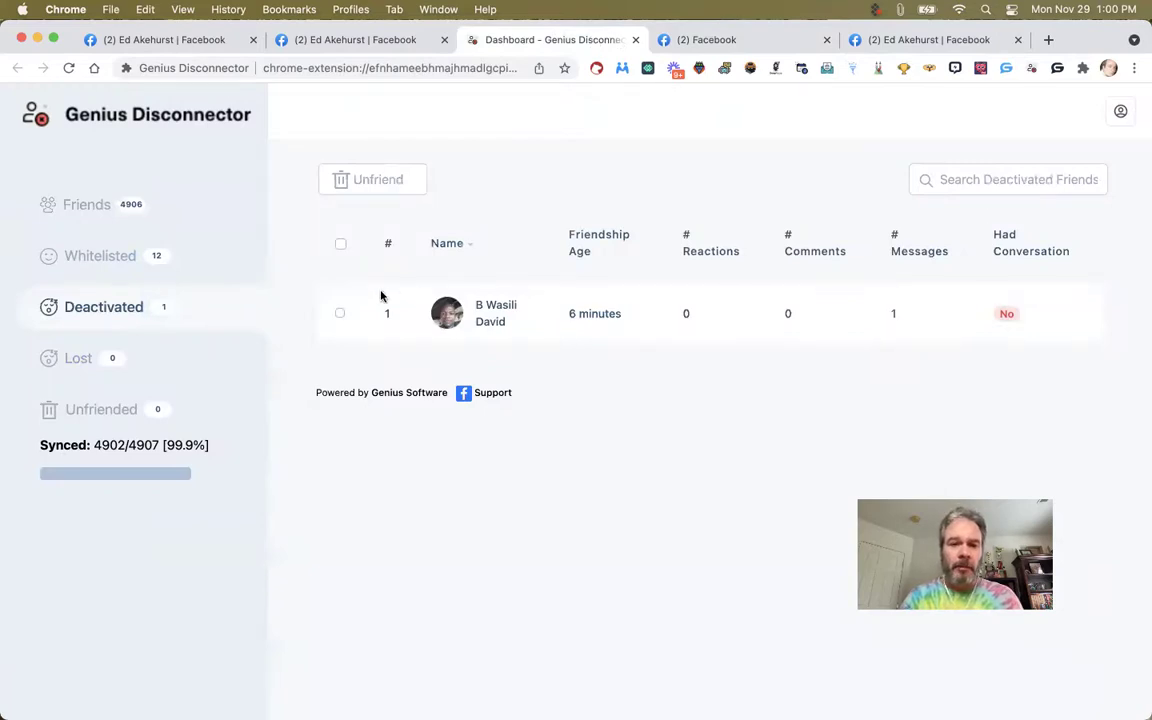
left_click(337, 317)
Unfriend the selected deactivated friend and let the automated Facebook removal finish
left_click(375, 188)
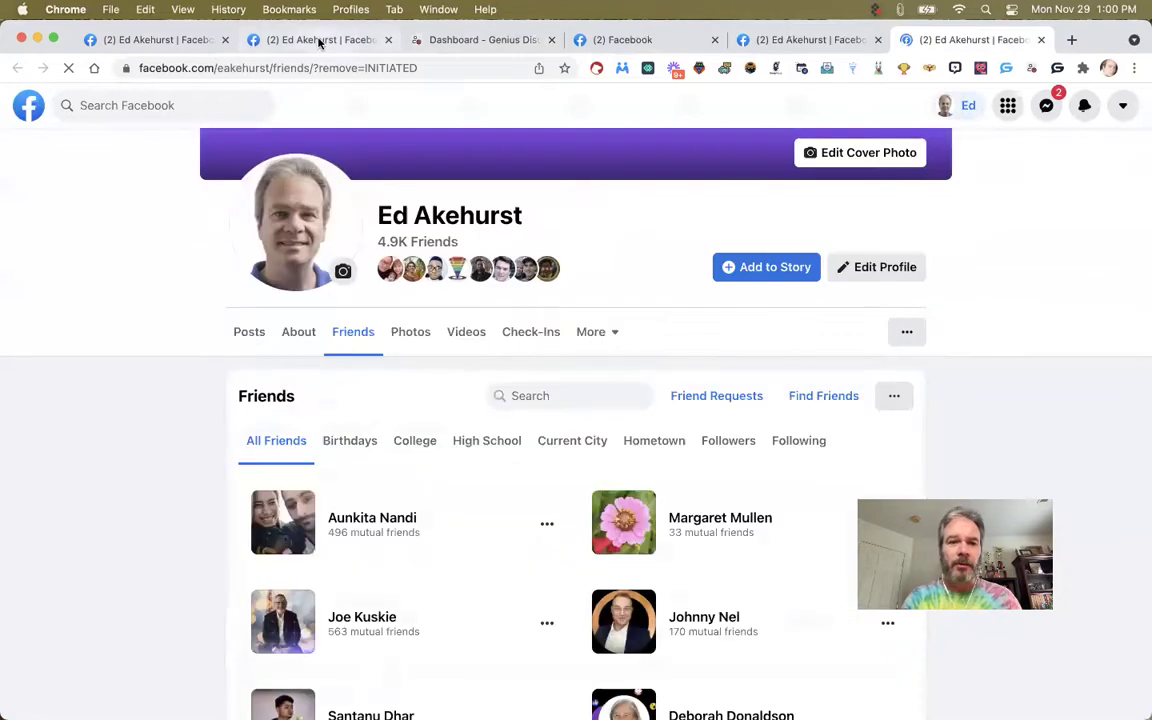
left_click(455, 40)
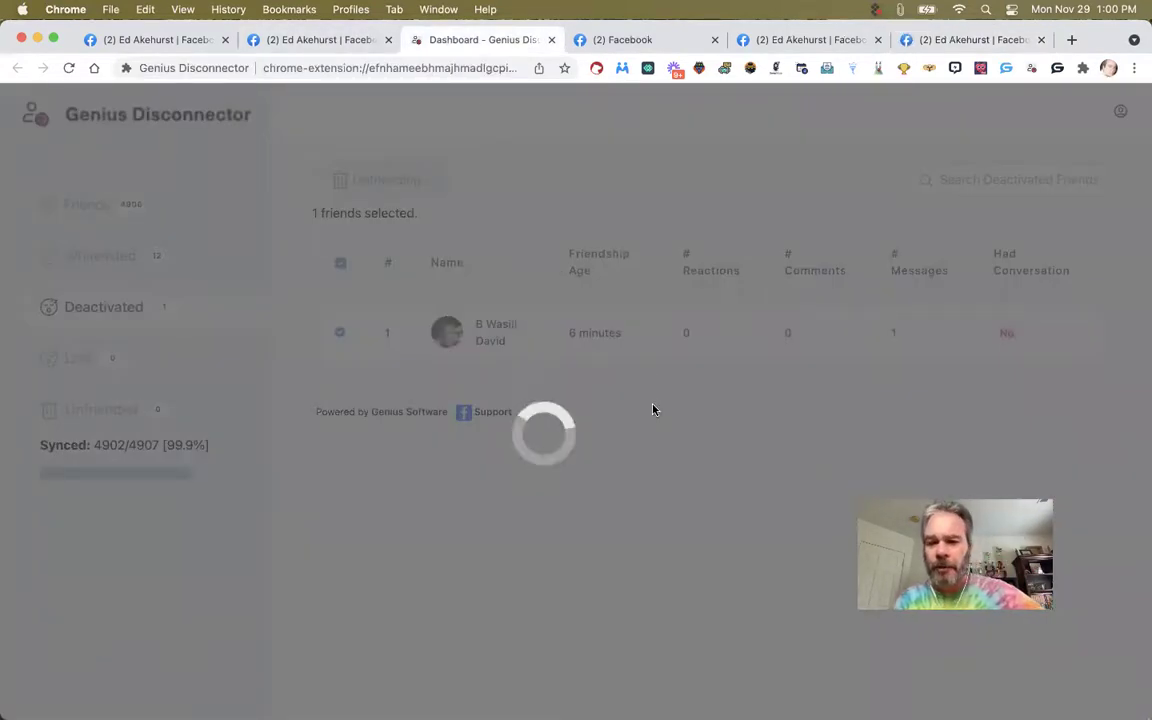
left_click(955, 40)
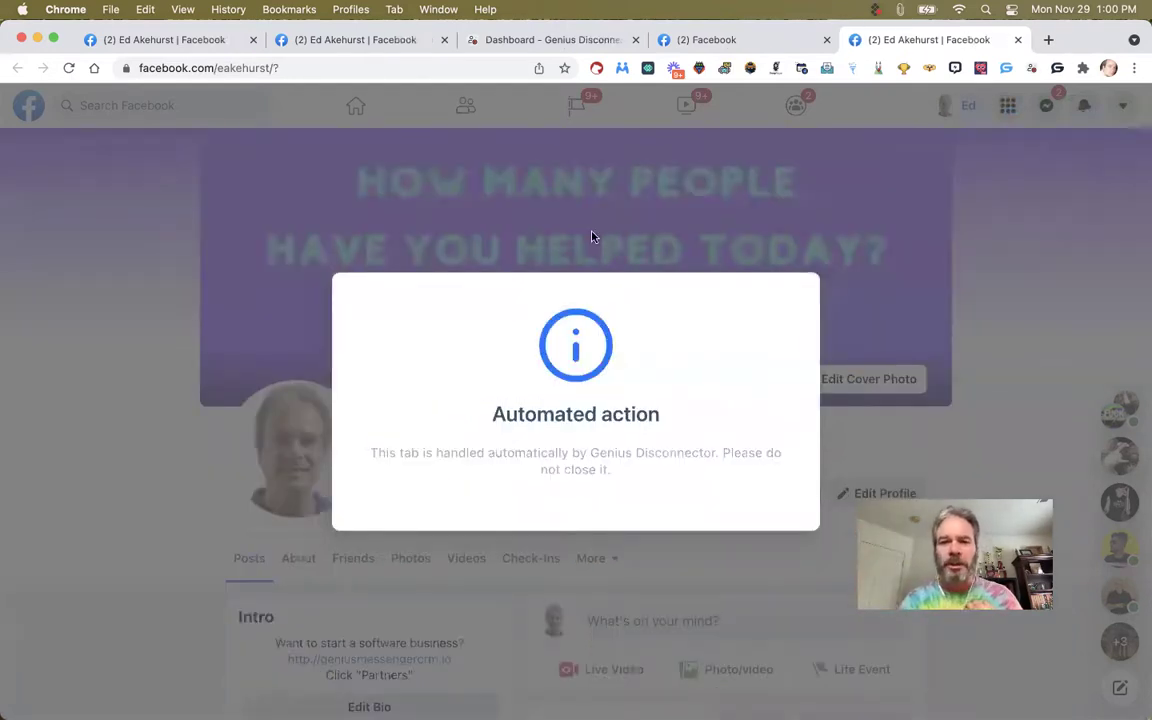
left_click(555, 39)
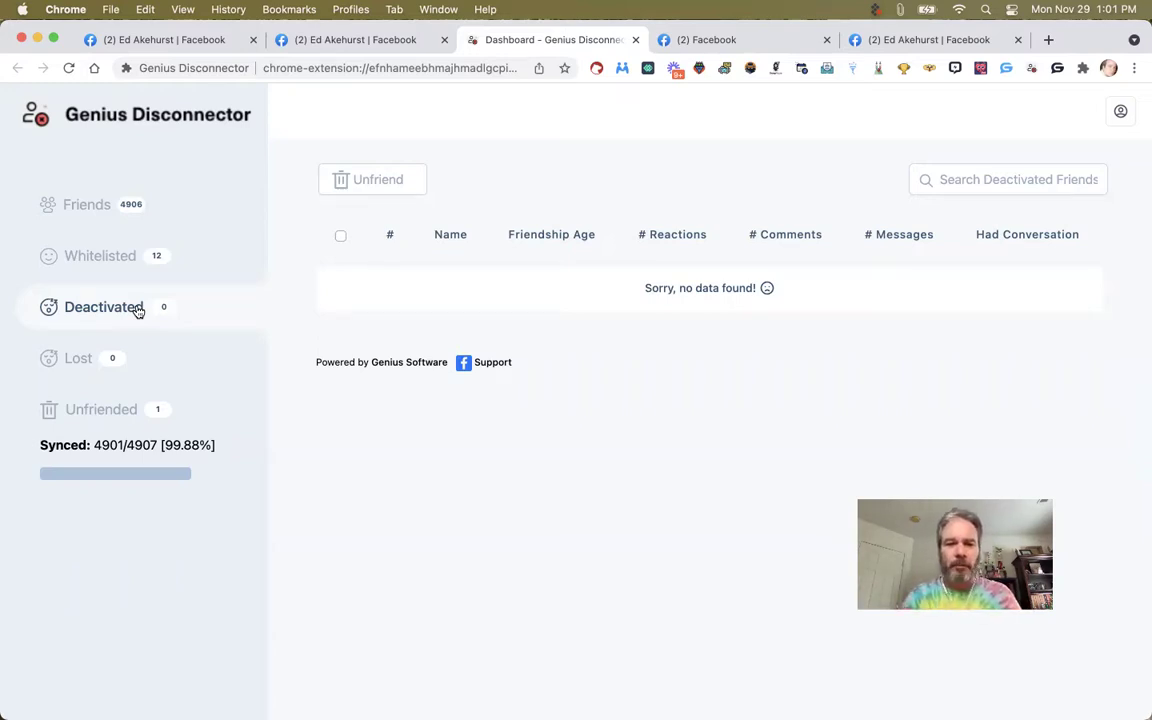
Review the first friend's counts in the Friends table: 18 reactions, 3 comments, 203 messages
left_click(86, 206)
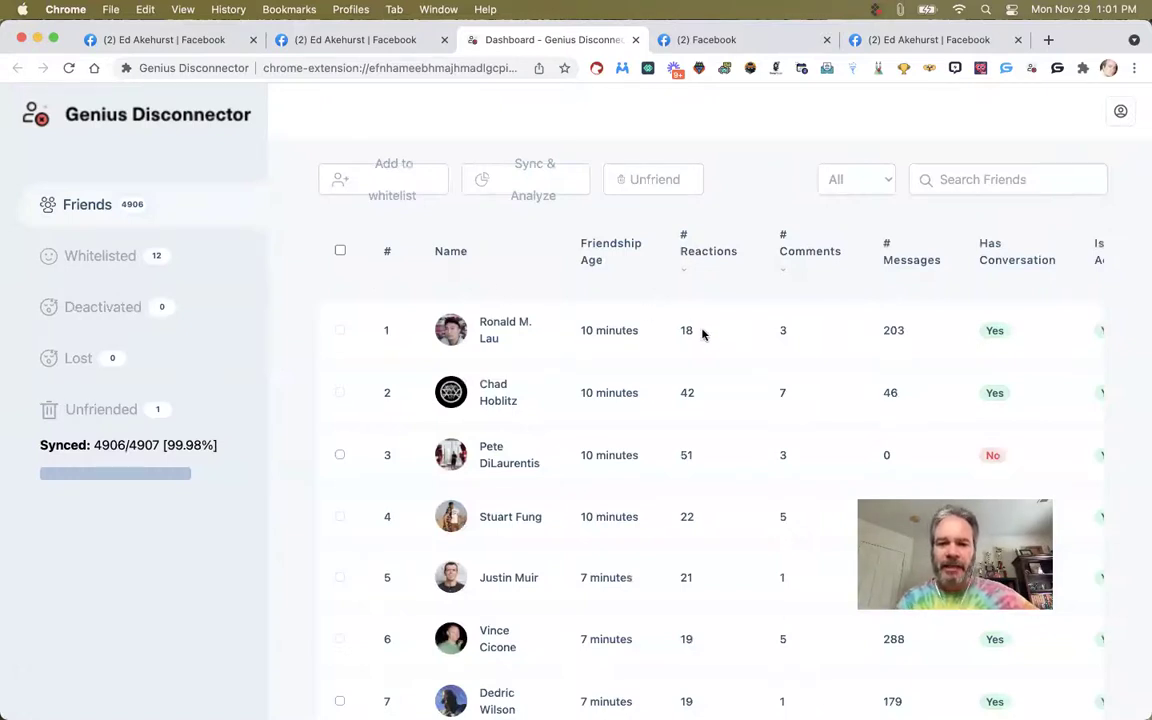
left_click_drag(693, 336, 679, 336)
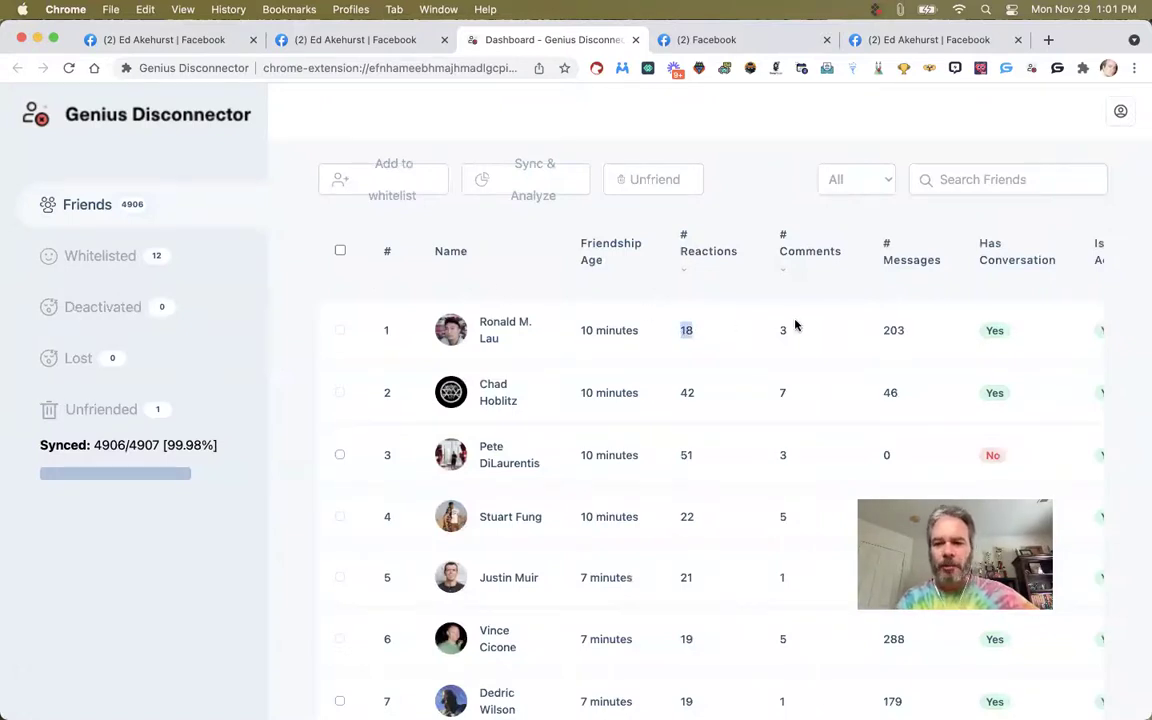
left_click_drag(795, 334, 769, 334)
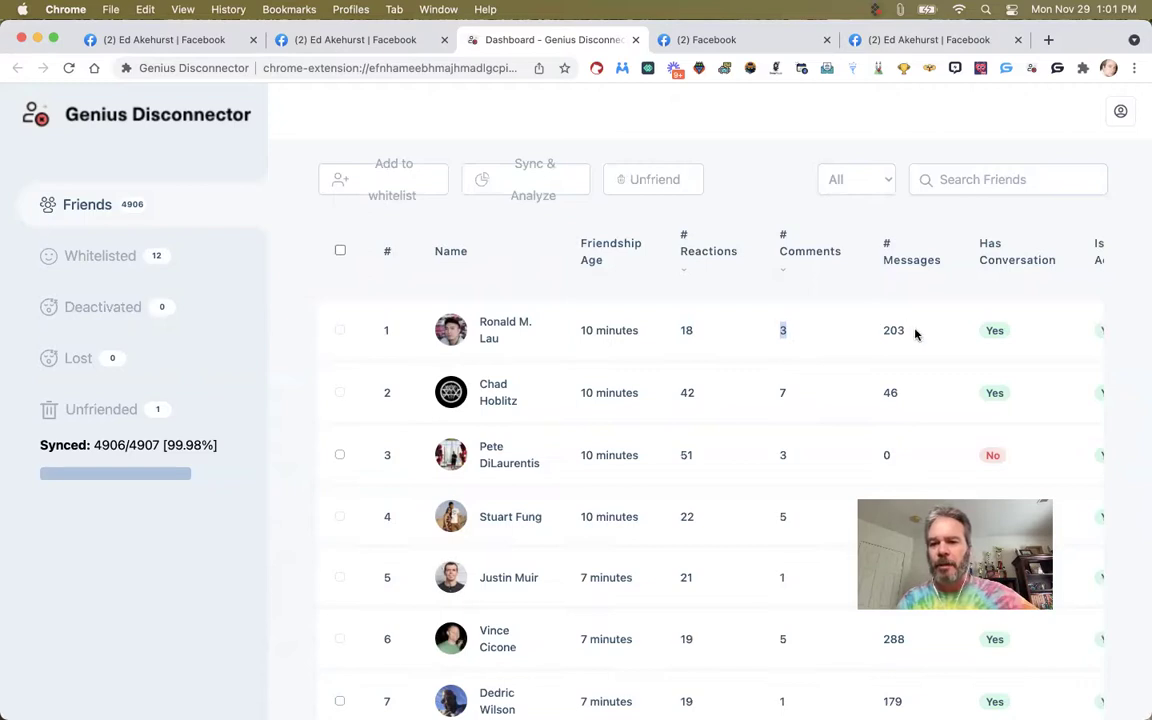
left_click_drag(915, 335, 879, 336)
scroll(873, 336, "right", 2)
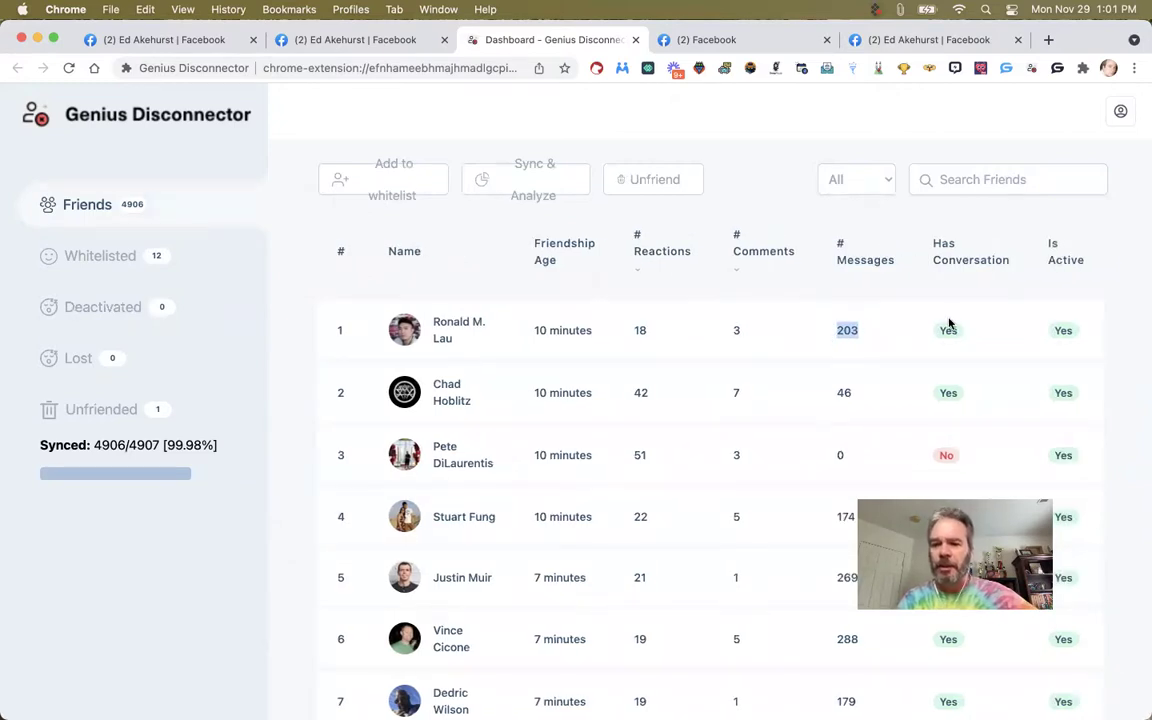
scroll(949, 403, "down", 1)
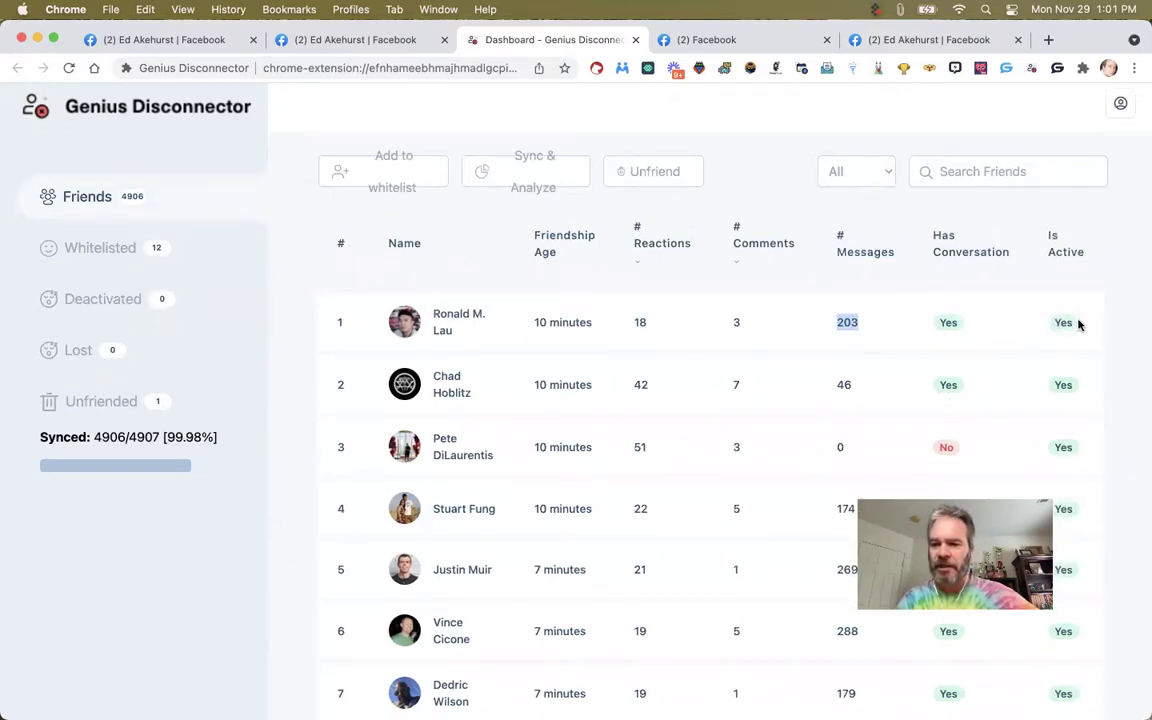
scroll(928, 351, "down", 1)
scroll(928, 351, "up", 2)
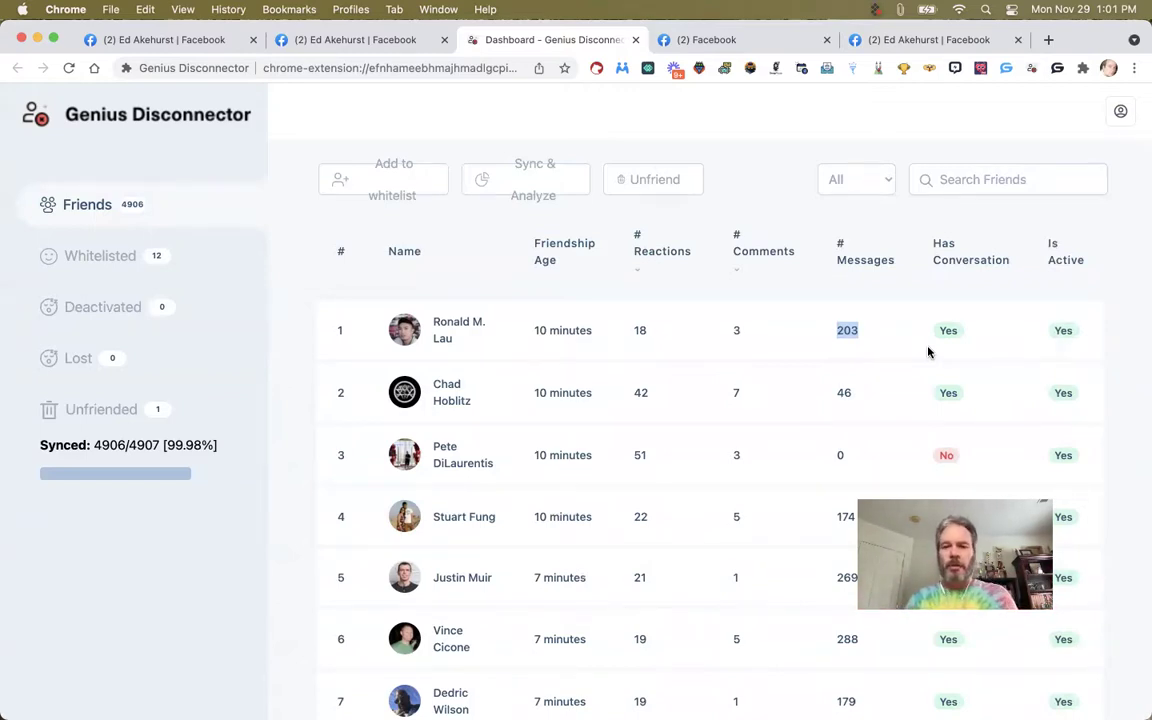
Confirm the Deactivated list is empty and the friend appears under Unfriended, then show Friends
left_click(103, 307)
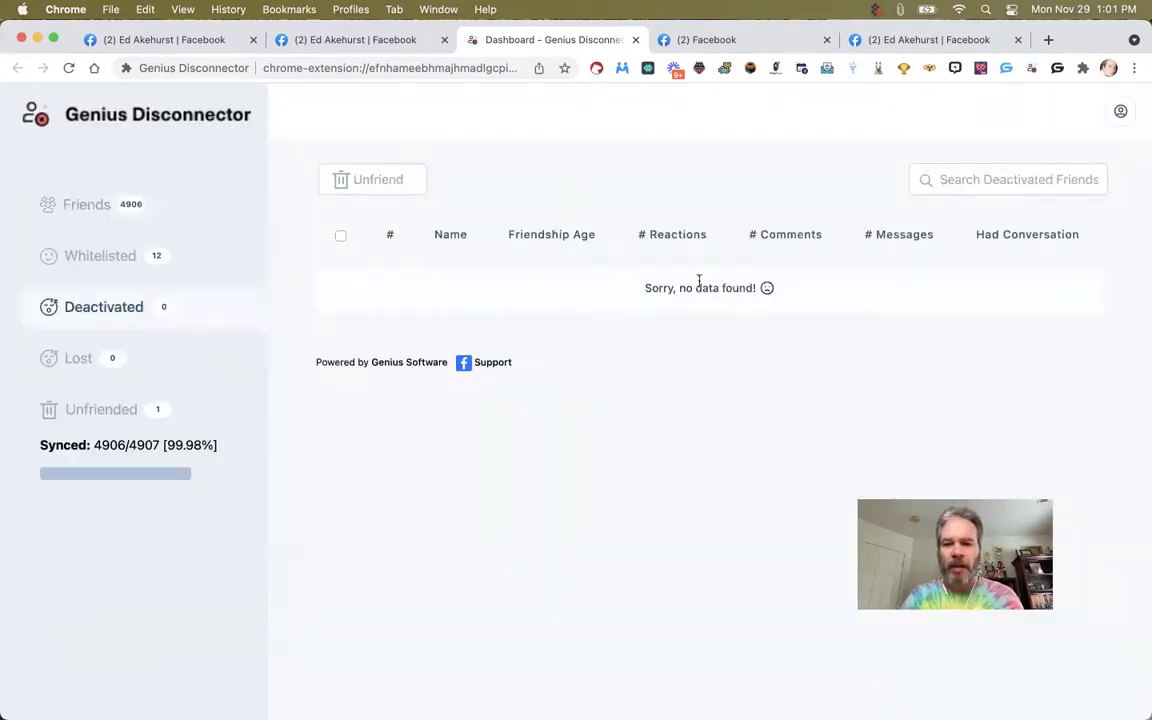
left_click(103, 410)
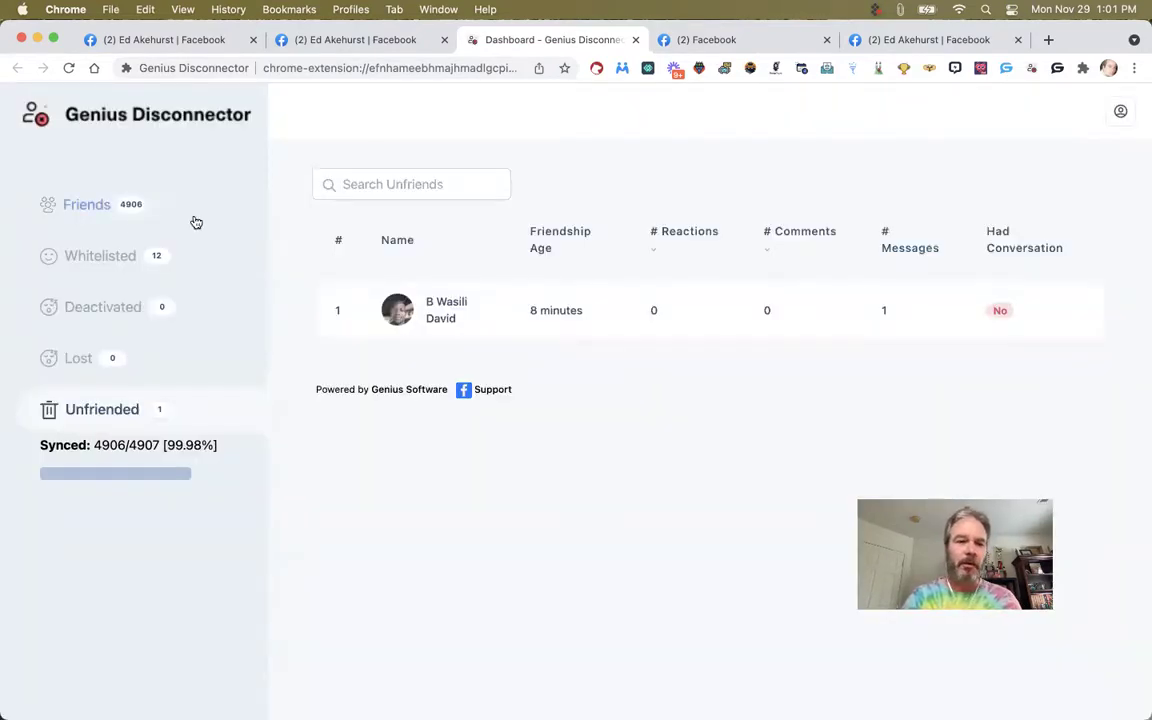
left_click(80, 204)
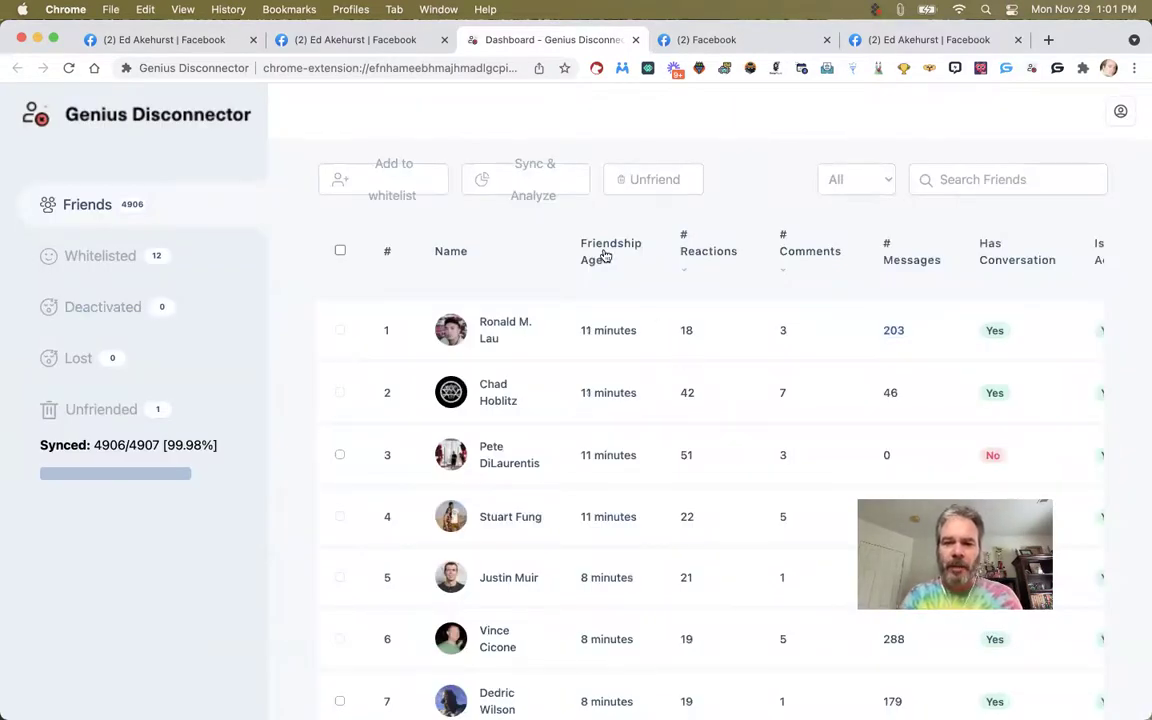
Sort the Friends table by # Reactions ascending so zero-engagement friends come first
left_click(688, 275)
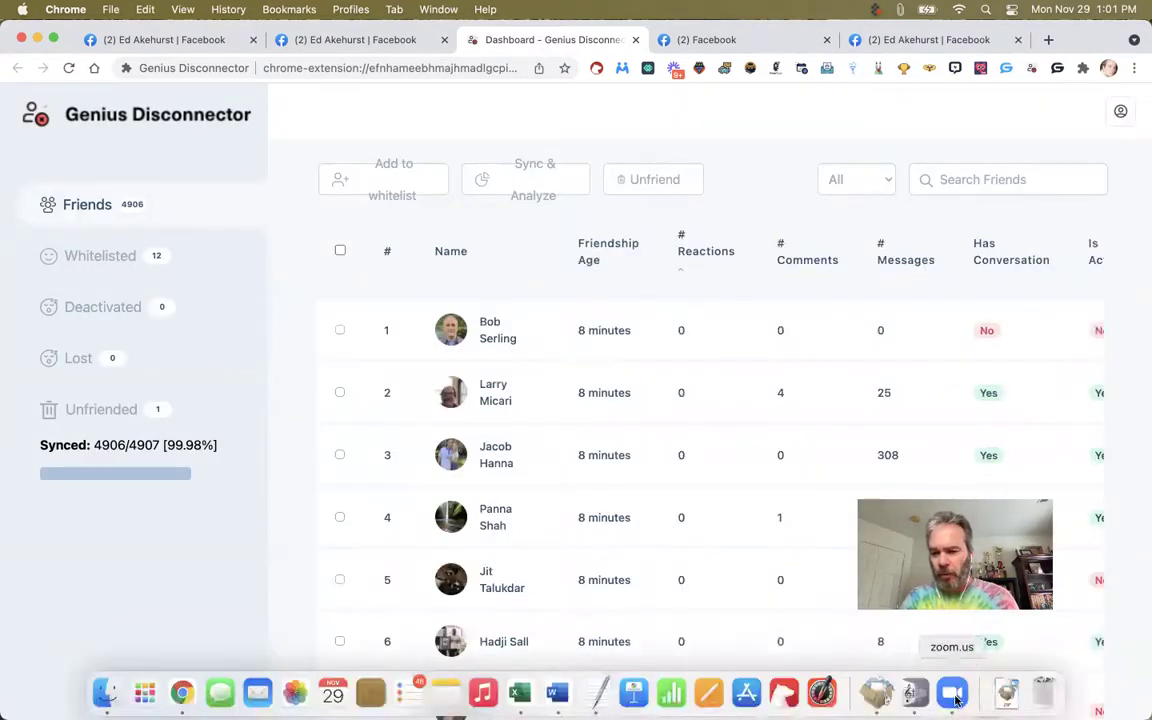
scroll(808, 597, "down", 5)
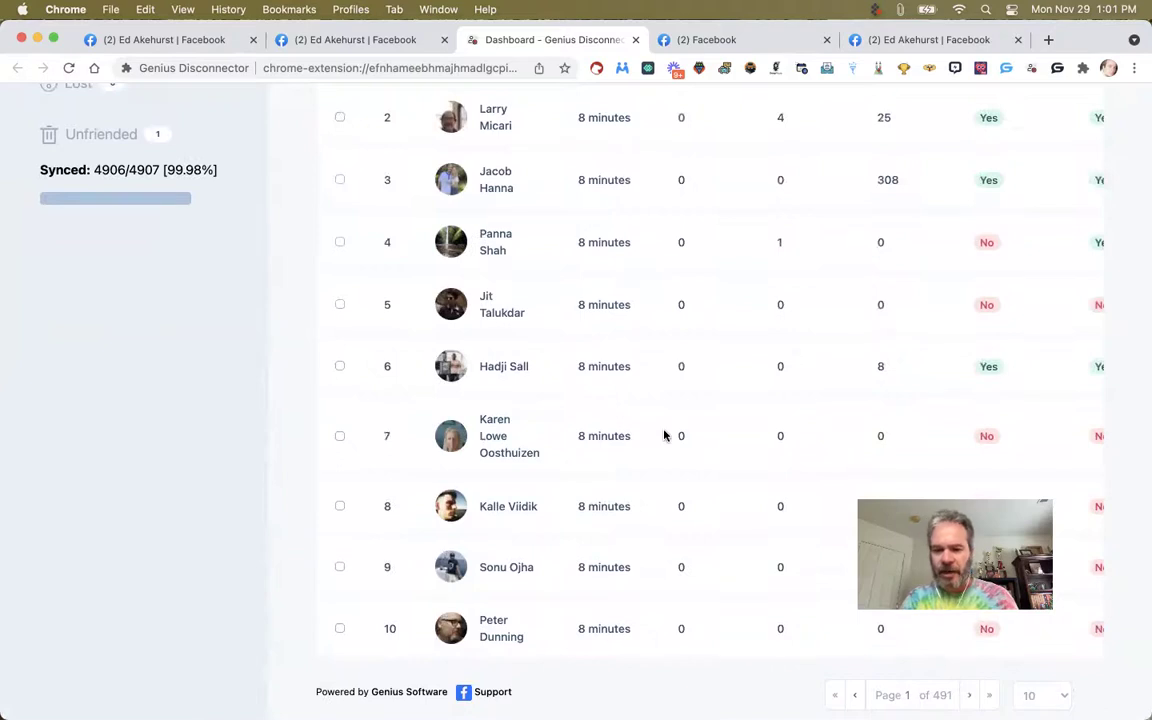
scroll(663, 437, "up", 5)
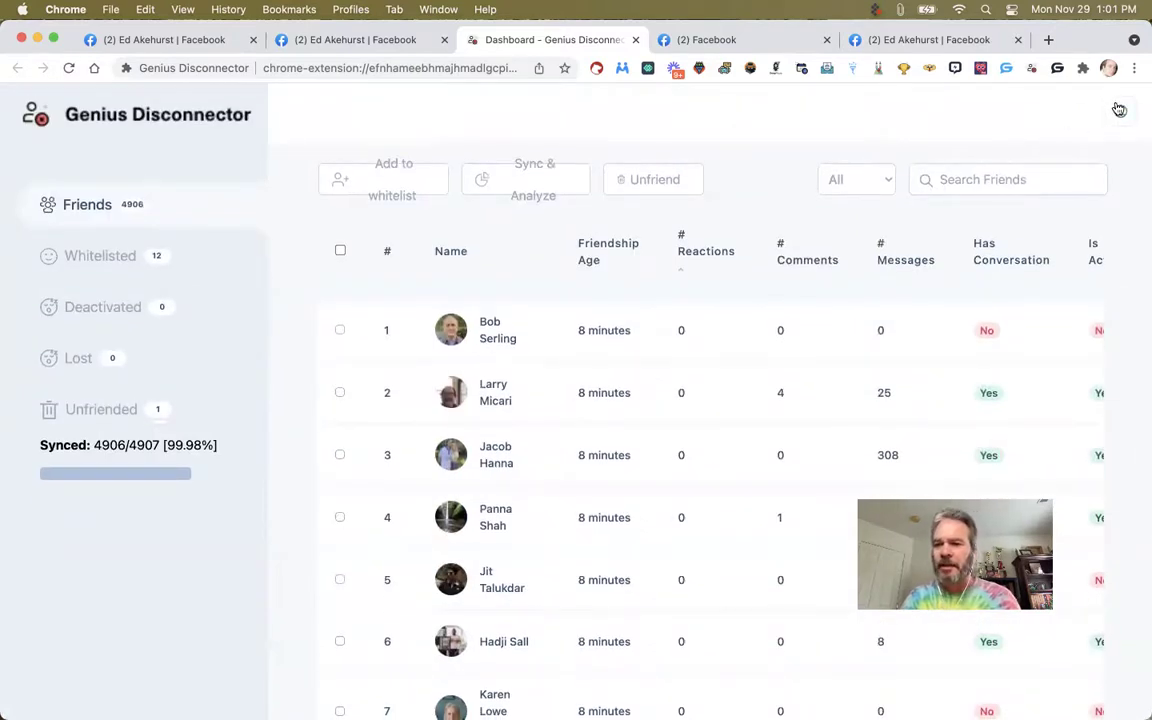
Look at the extension's Settings from its account menu, then close the extension panel
left_click(1032, 68)
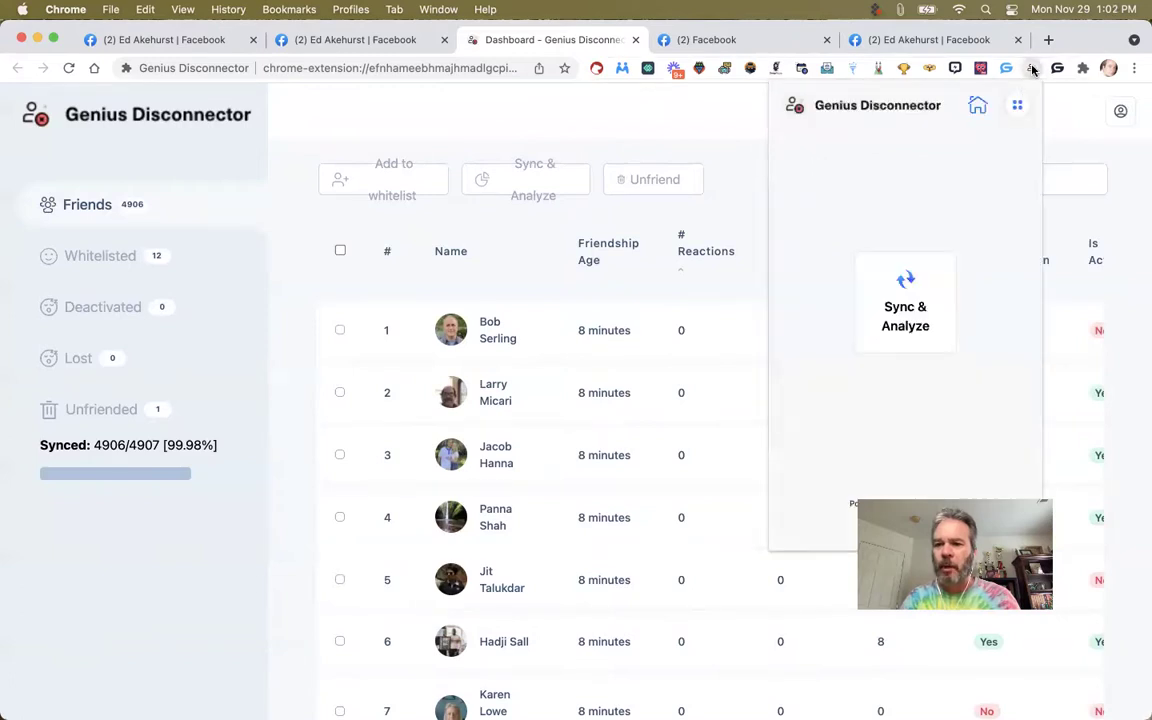
left_click(1020, 105)
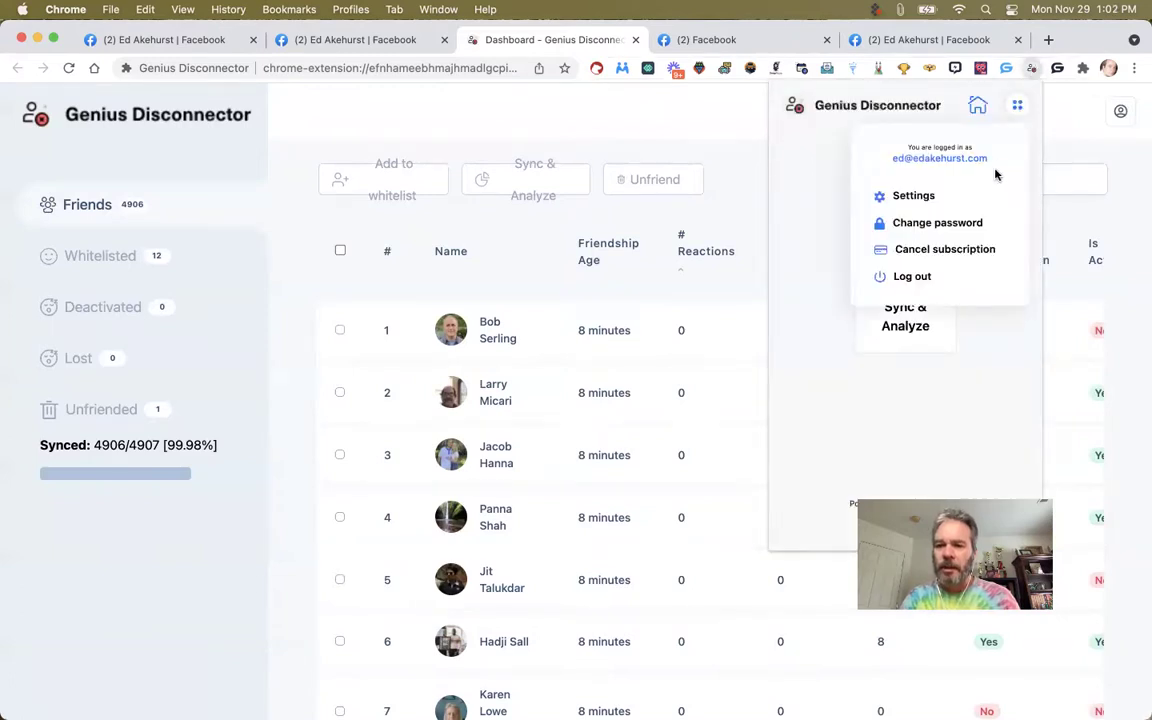
left_click(905, 196)
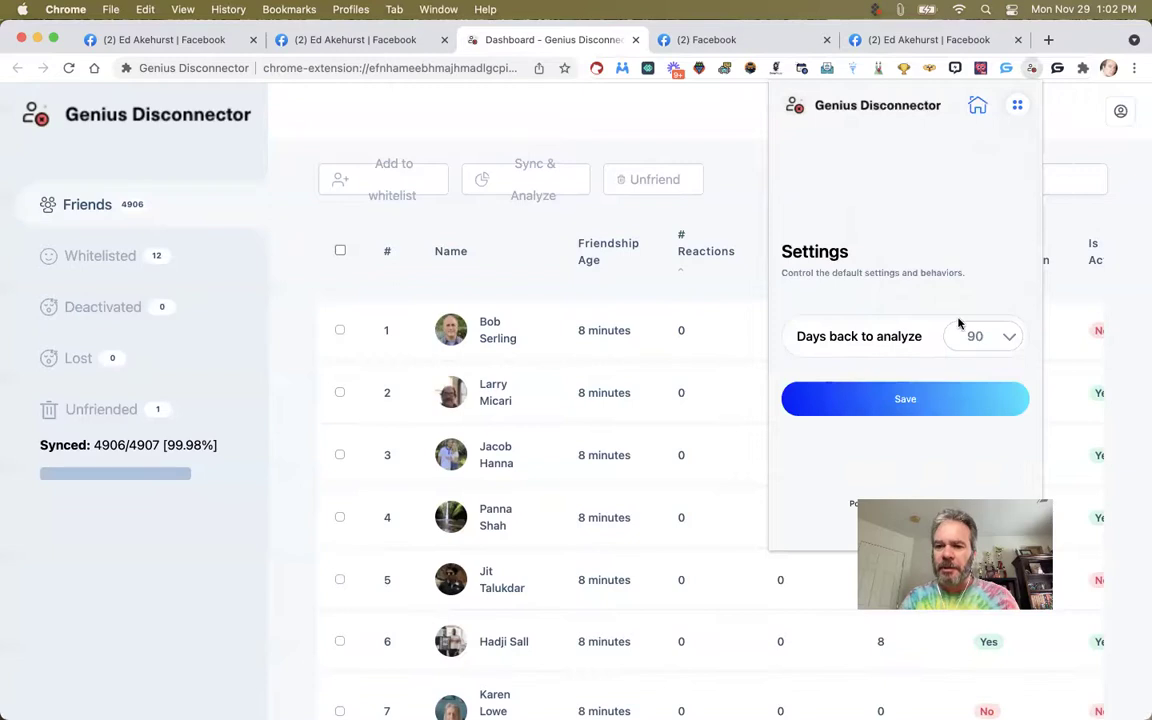
left_click(1018, 106)
left_click(719, 292)
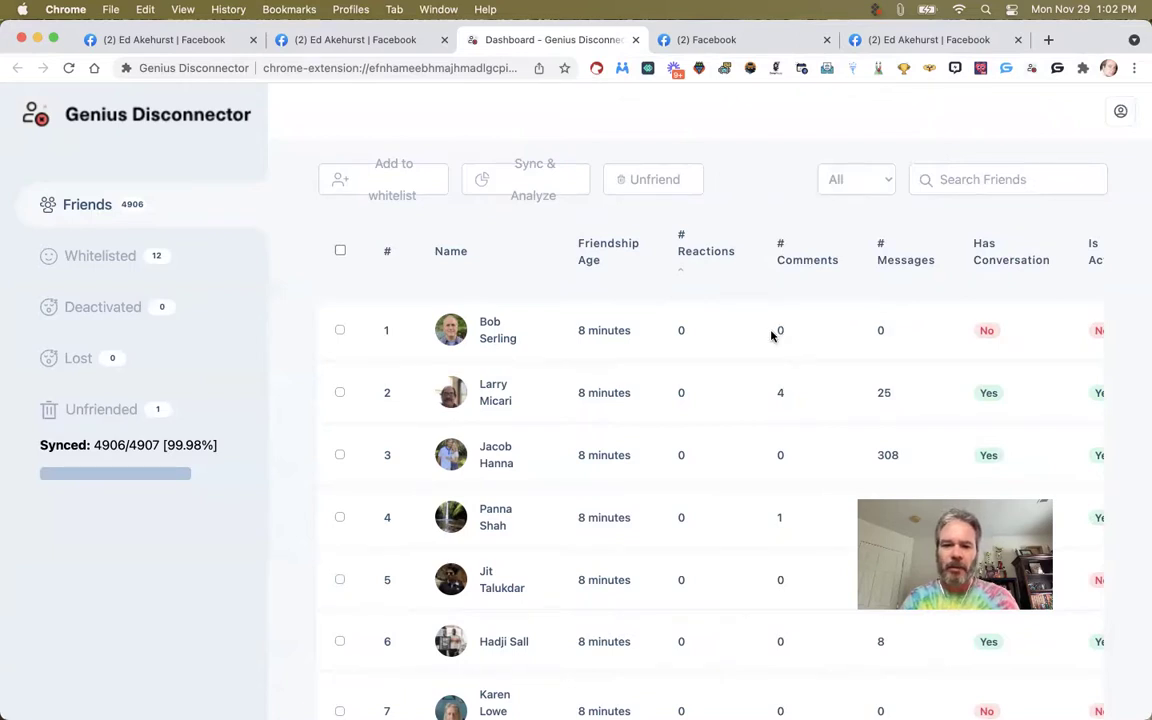
Tick the top friend with no reactions, comments or messages, then review the remaining rows
left_click(340, 330)
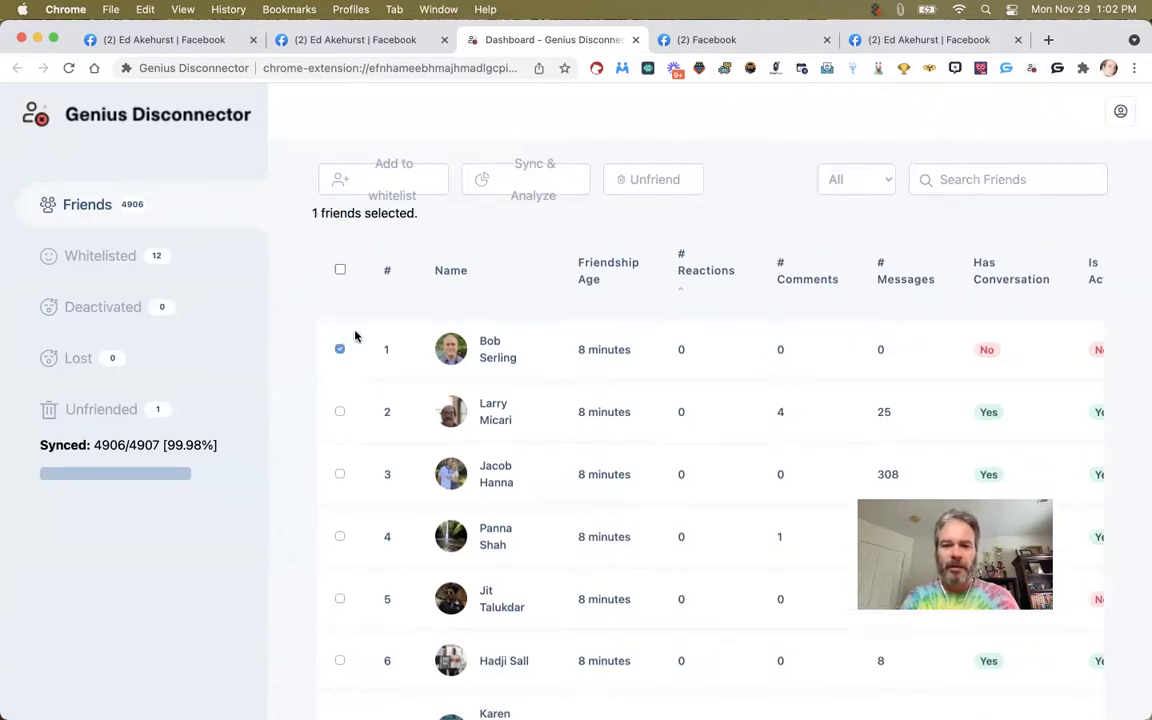
scroll(463, 337, "down", 1)
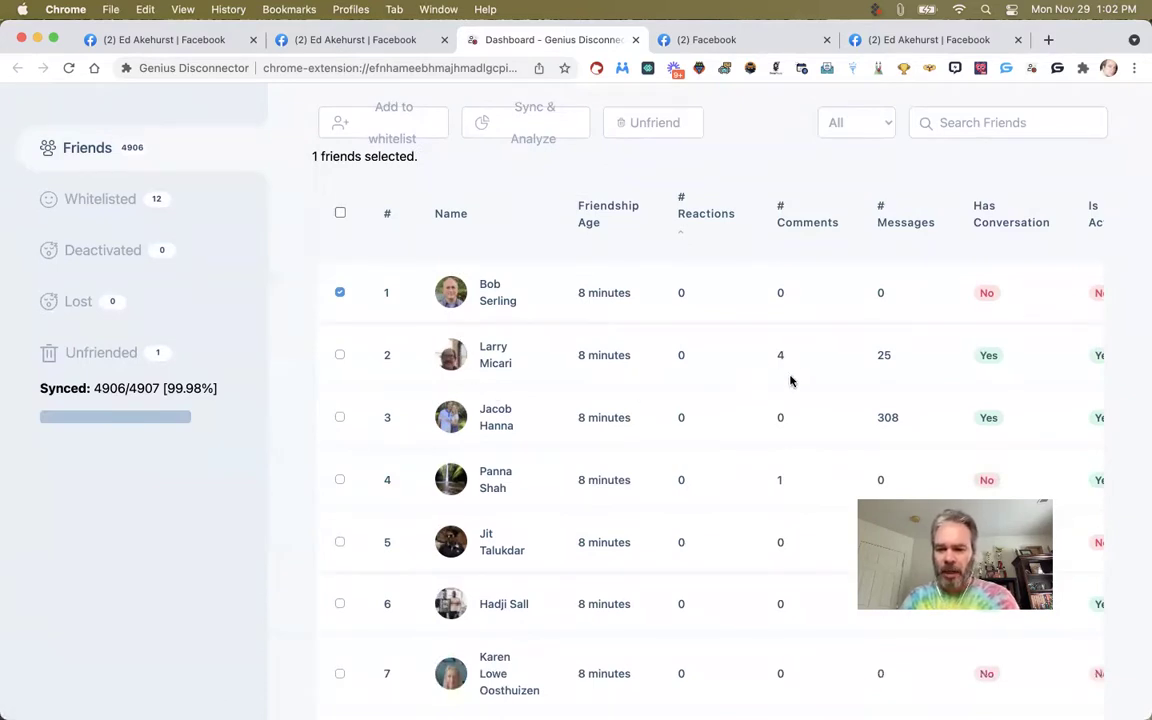
scroll(790, 380, "down", 1)
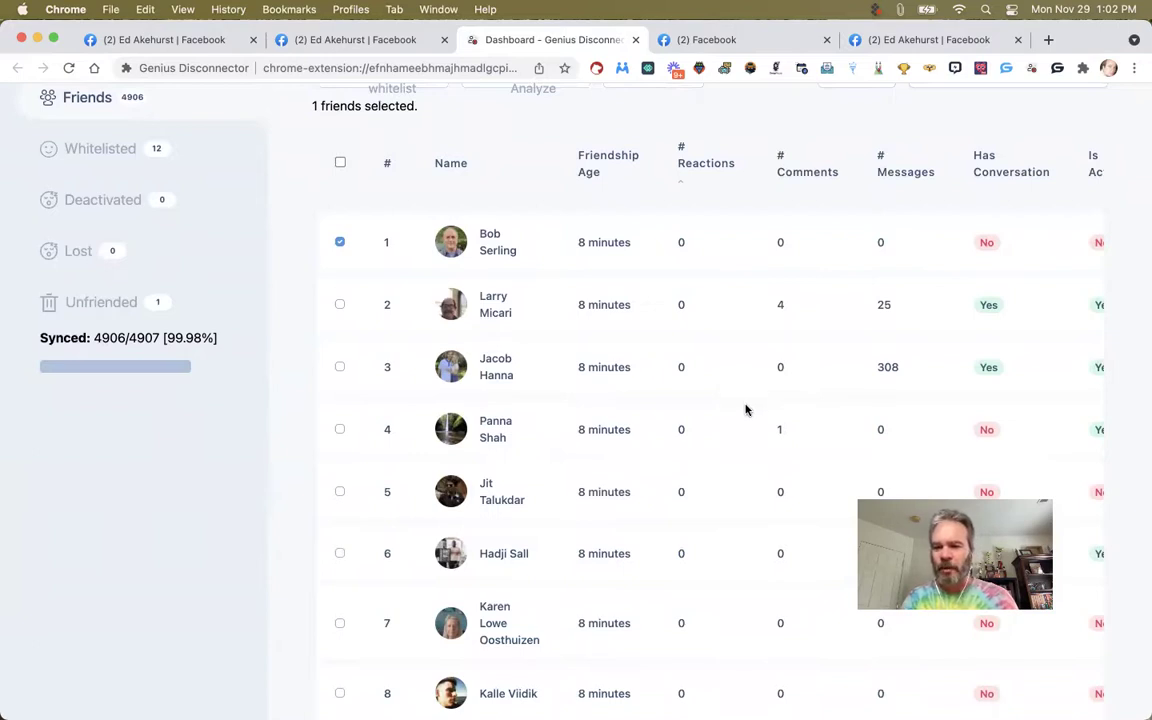
scroll(745, 409, "up", 1)
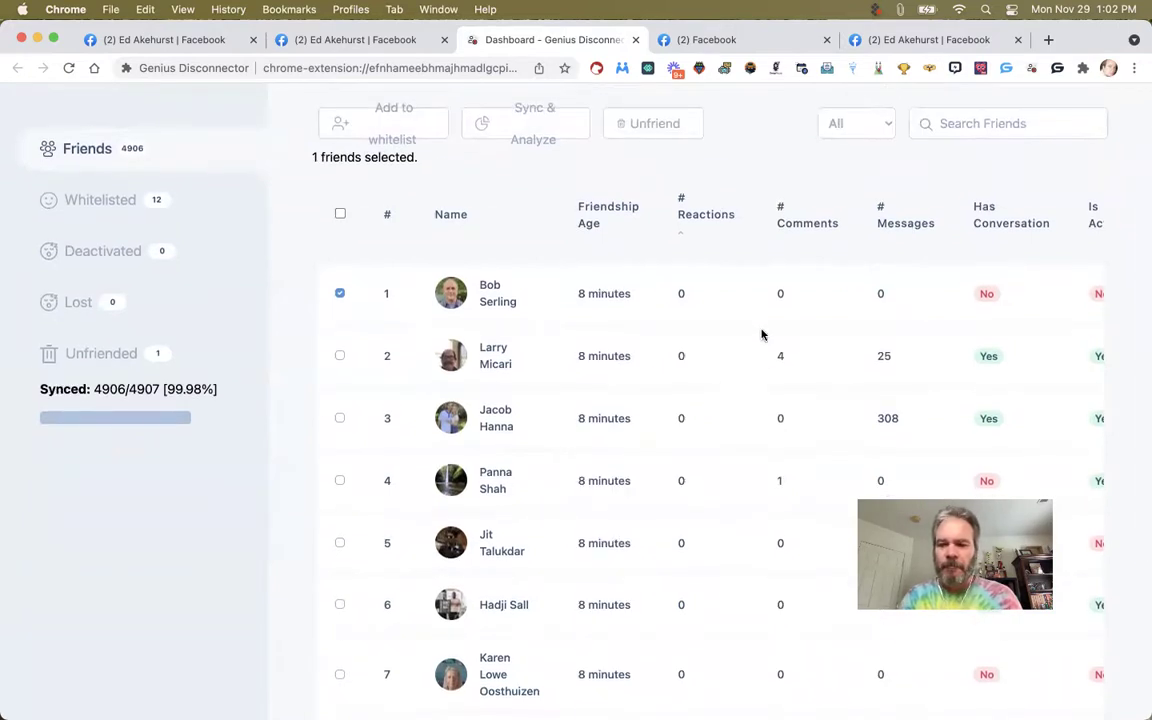
scroll(766, 403, "down", 2)
scroll(766, 400, "up", 1)
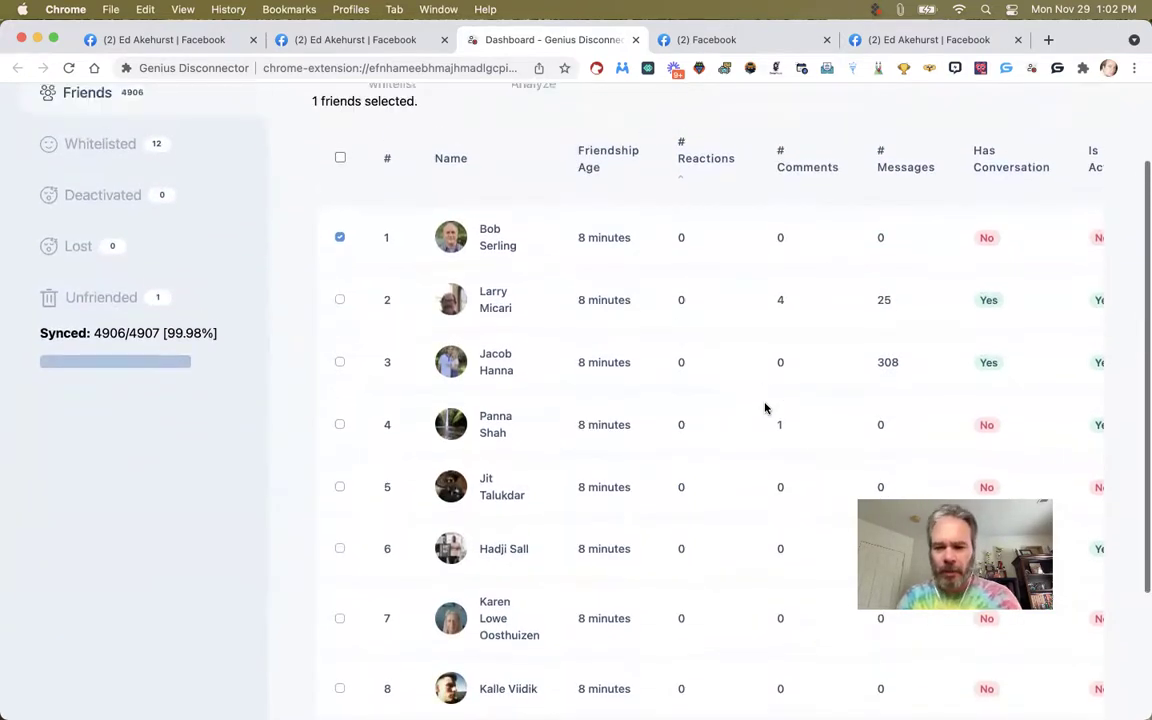
scroll(767, 395, "down", 3)
scroll(767, 388, "down", 2)
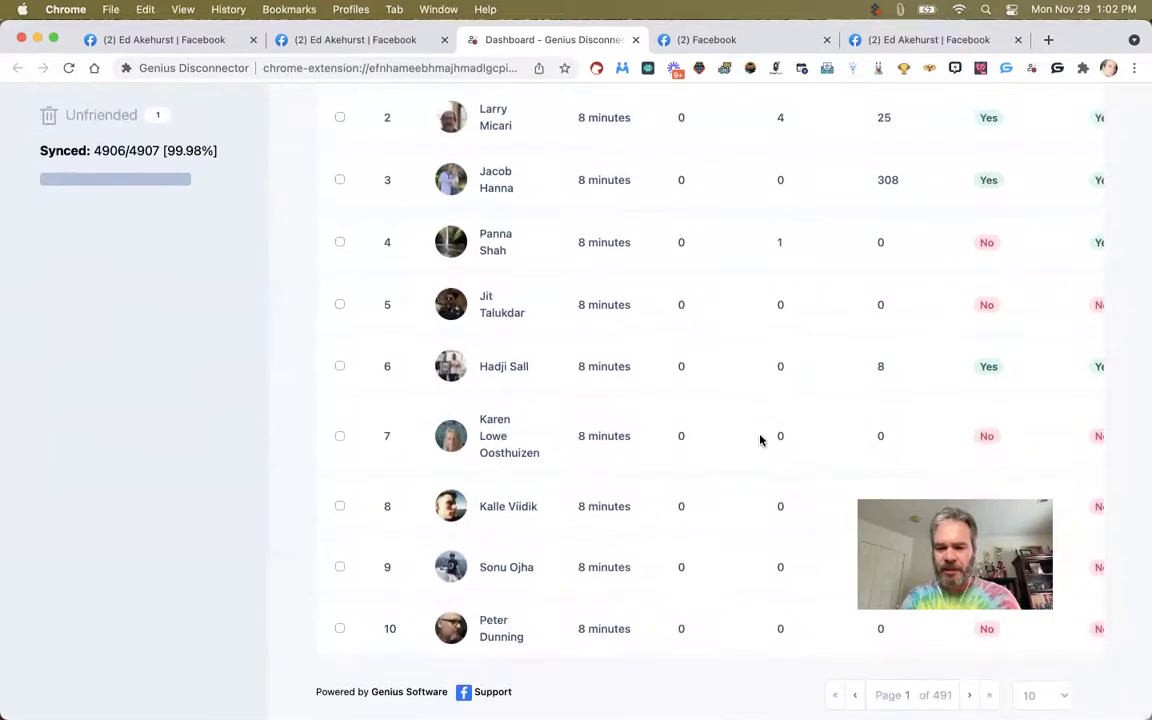
Show more friends per page and tick the first zero-engagement friend for unfriending
left_click(1064, 703)
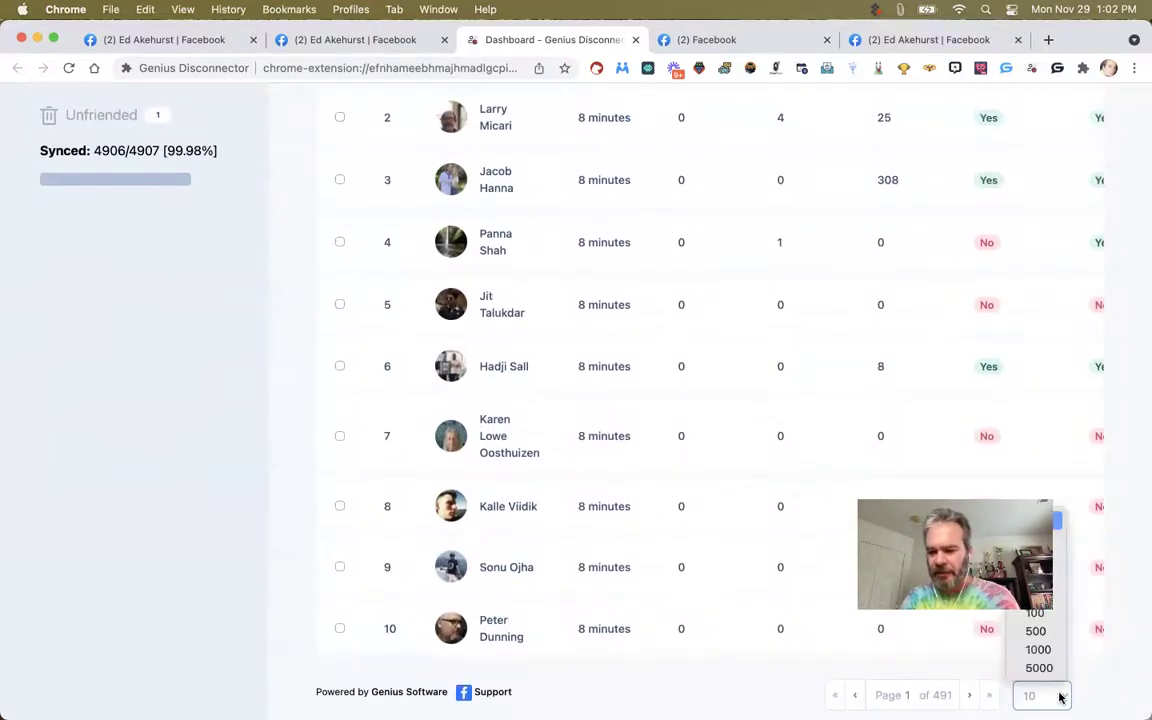
left_click(1036, 627)
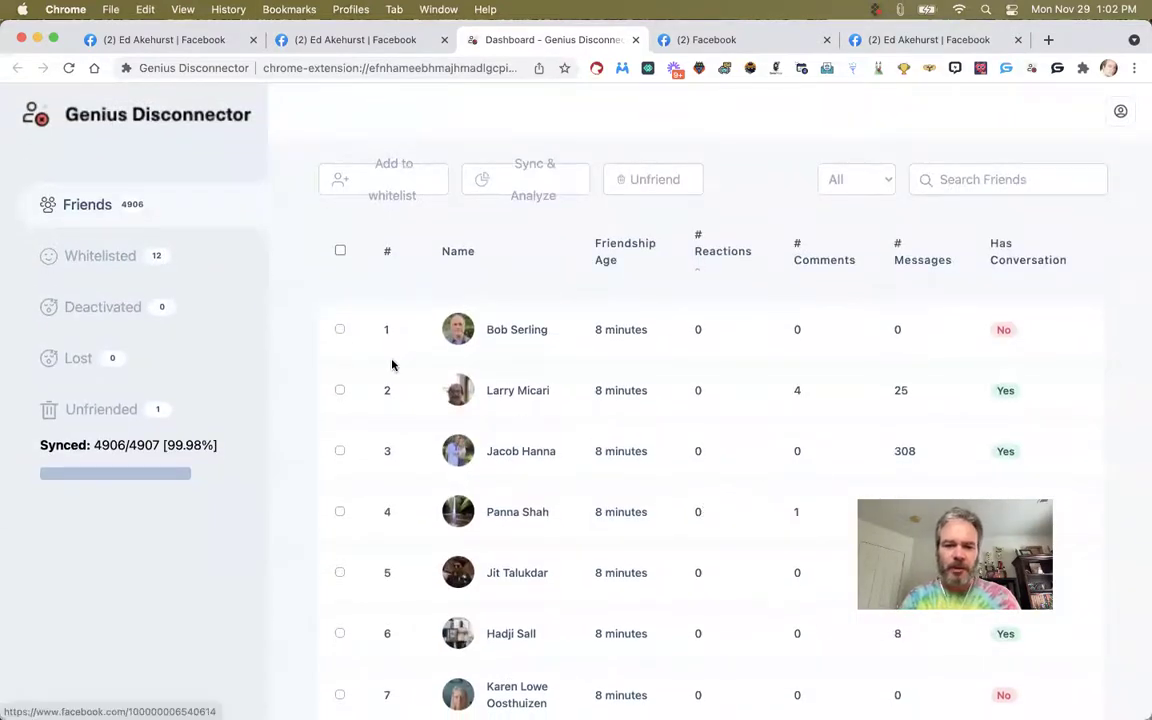
left_click(340, 331)
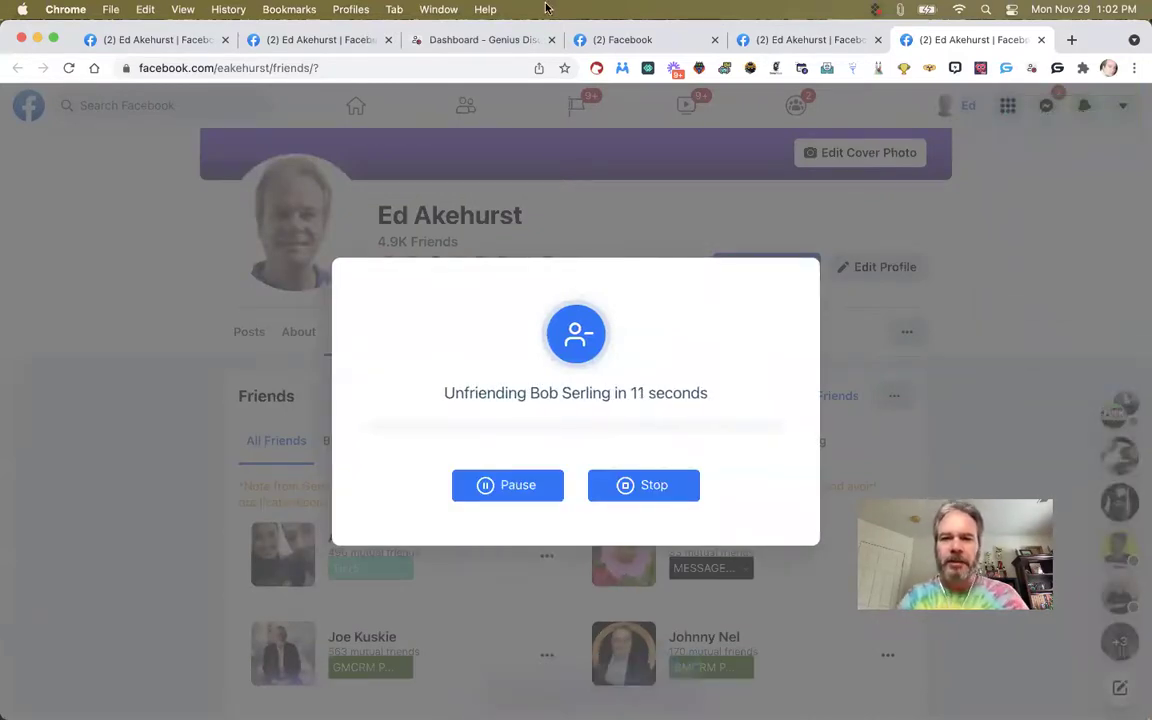
Back on the dashboard, review the table with Friends at 4905 and Unfriended at 2
left_click(478, 37)
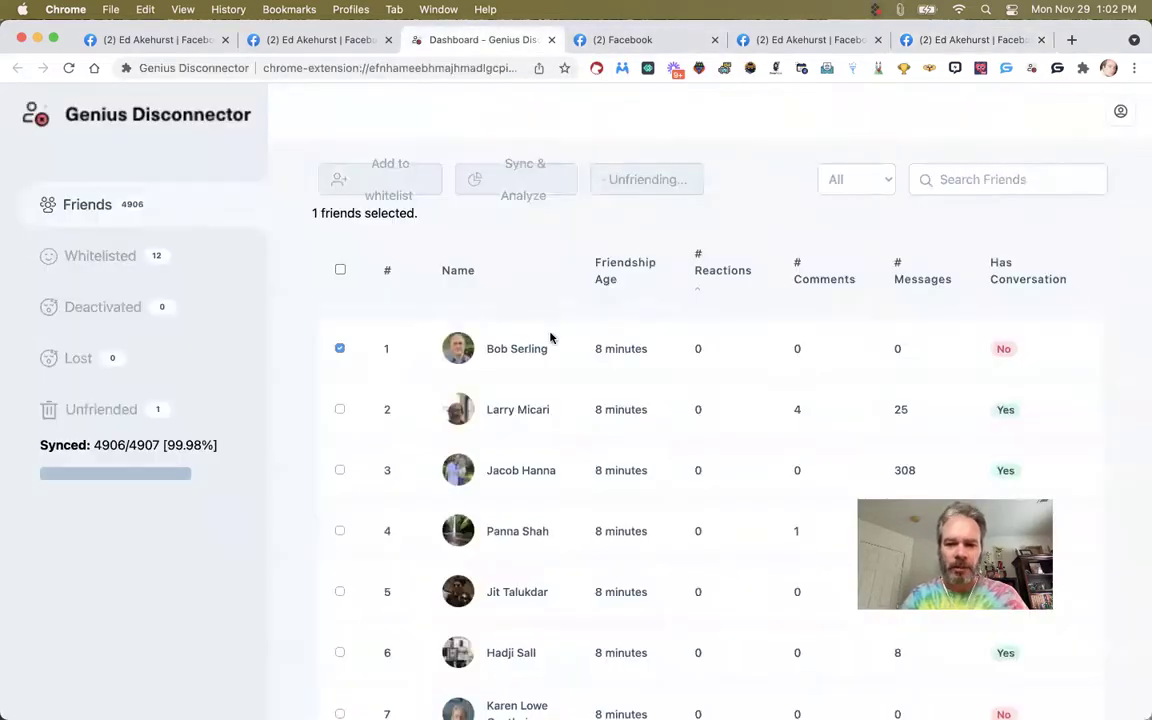
scroll(560, 360, "down", 1)
scroll(571, 373, "down", 2)
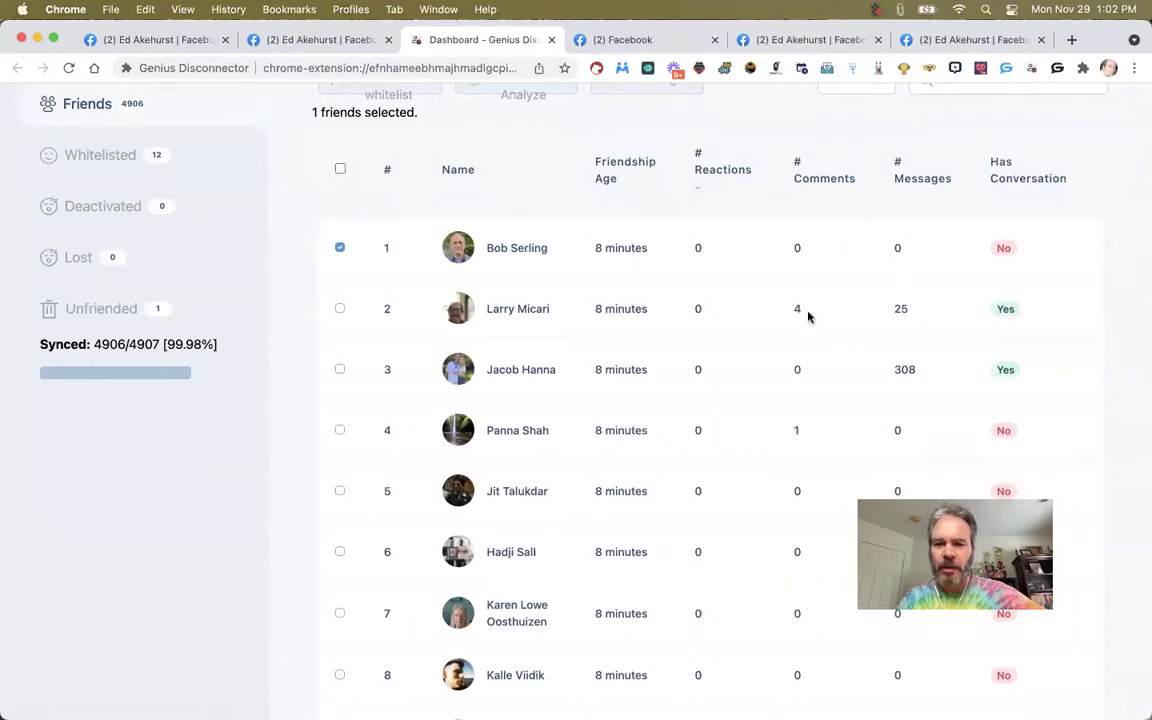
scroll(797, 323, "down", 1)
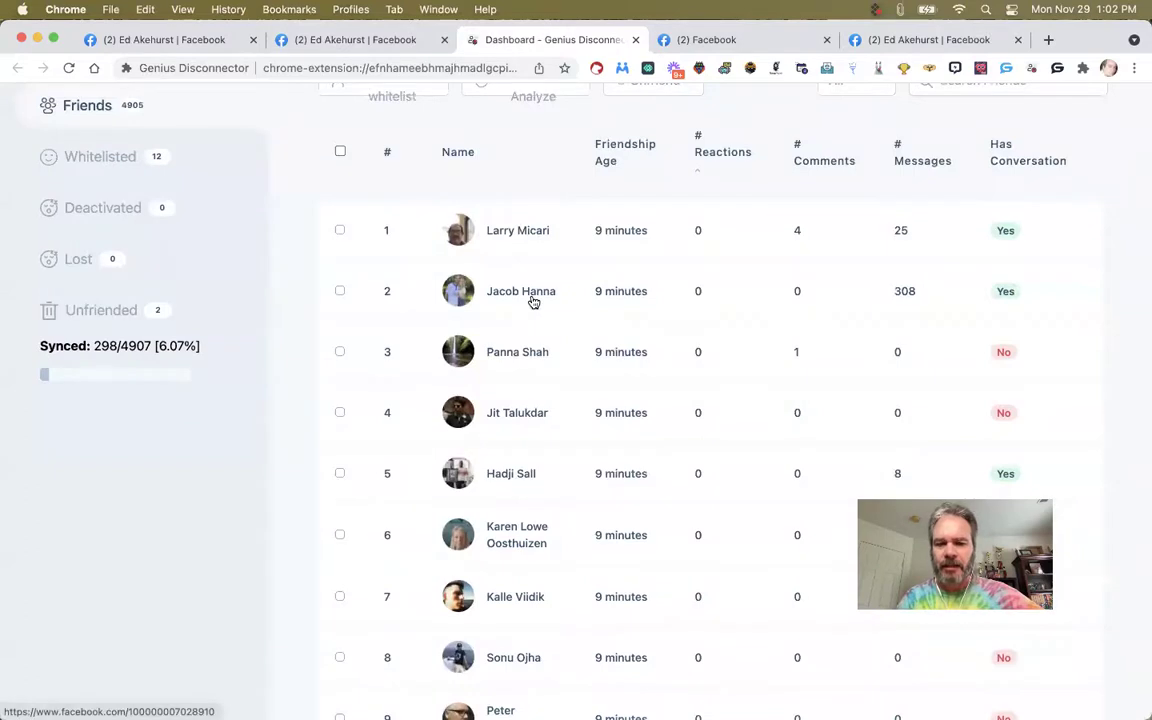
Tick the row-4 zero-engagement friend for unfriending
scroll(533, 302, "down", 2)
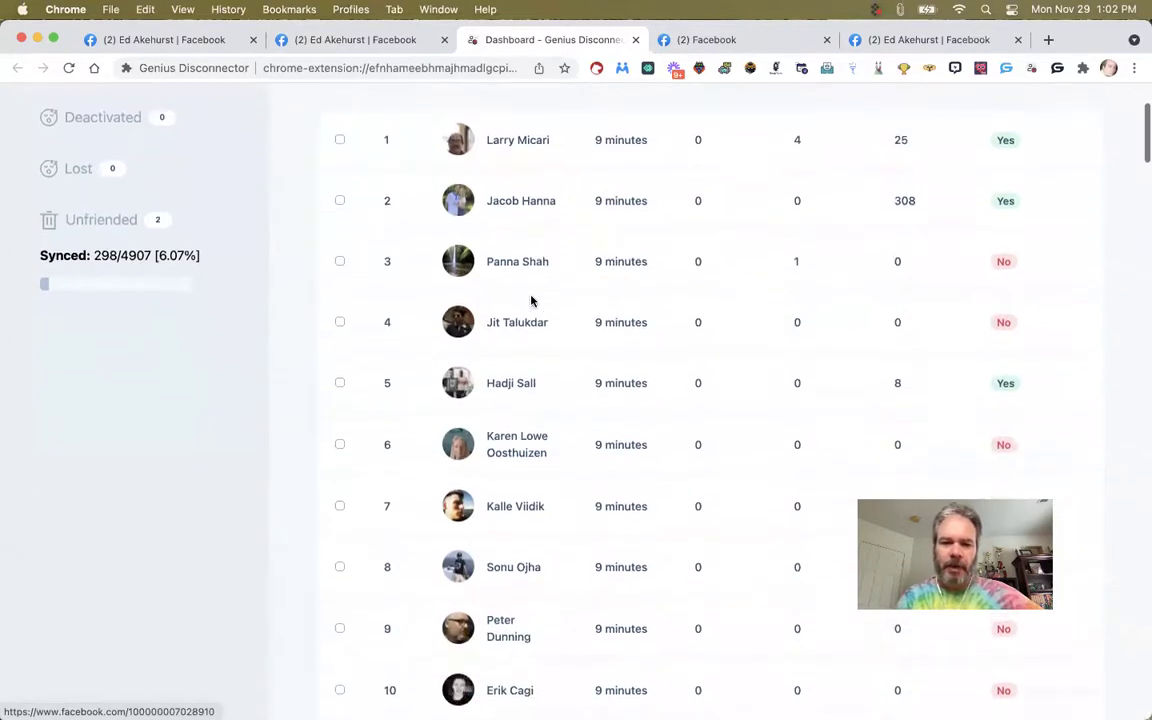
scroll(740, 270, "up", 2)
scroll(776, 260, "down", 6)
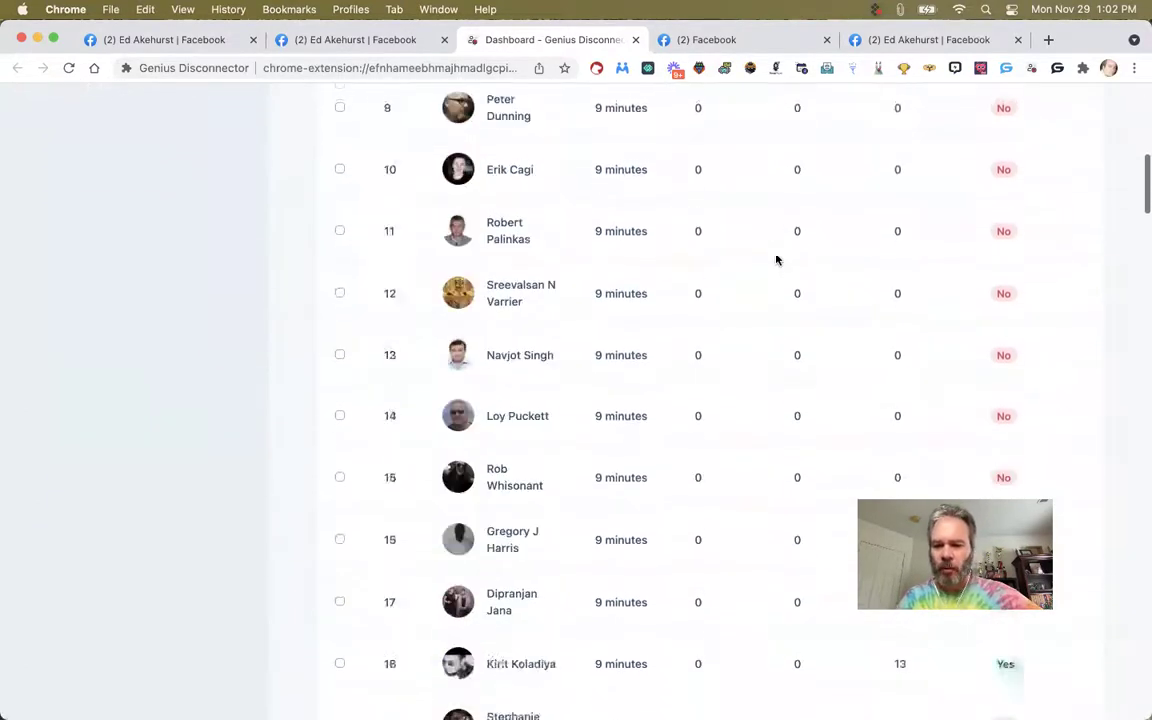
scroll(776, 258, "up", 7)
scroll(778, 260, "down", 3)
scroll(777, 258, "up", 1)
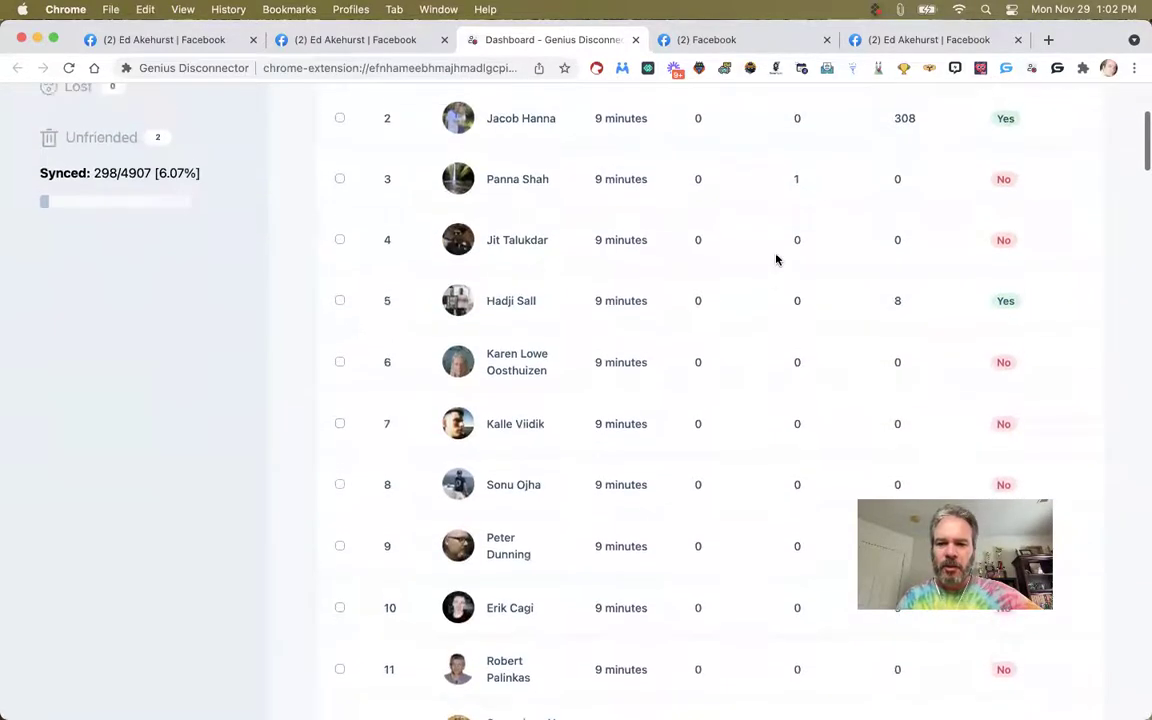
scroll(707, 283, "down", 1)
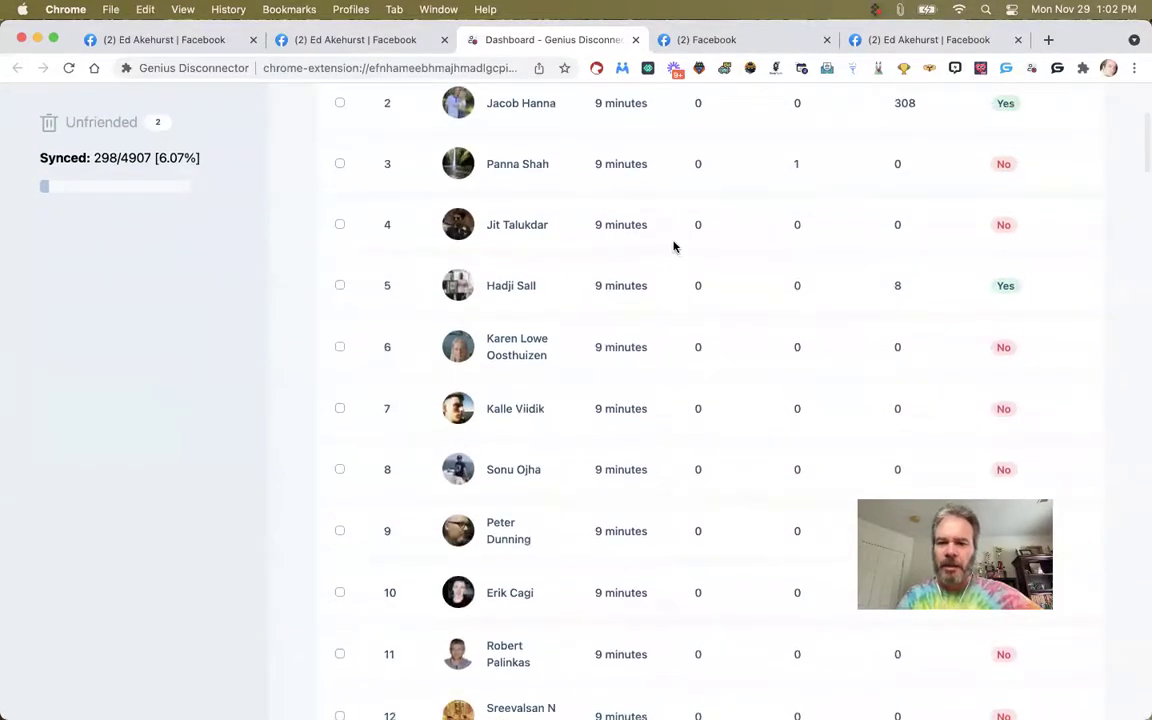
left_click(340, 224)
Open the Facebook profile of the row-5 friend, who has 8 messages
scroll(340, 222, "up", 1)
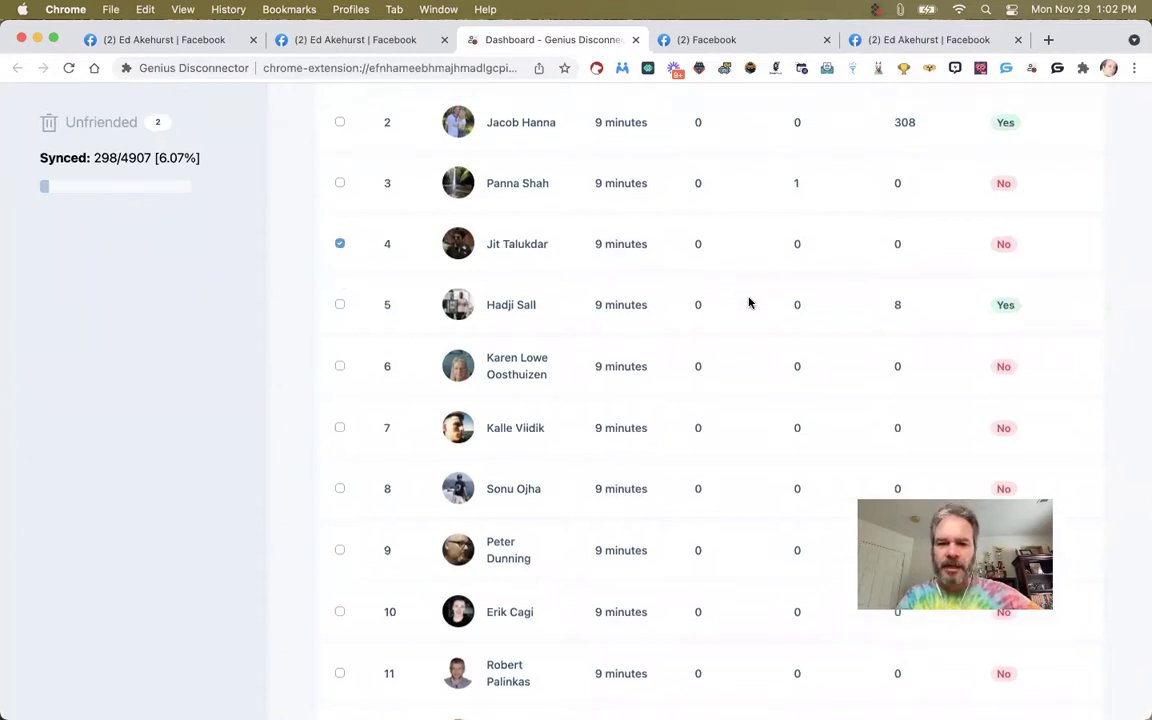
scroll(750, 310, "down", 2)
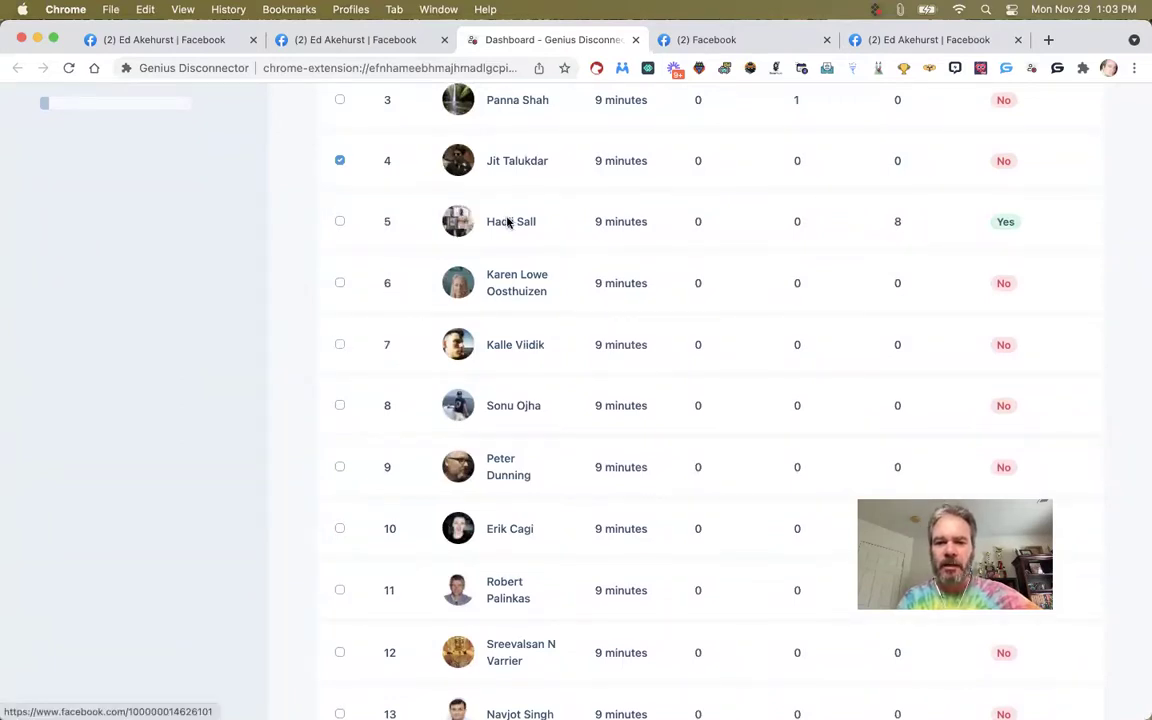
left_click(508, 222)
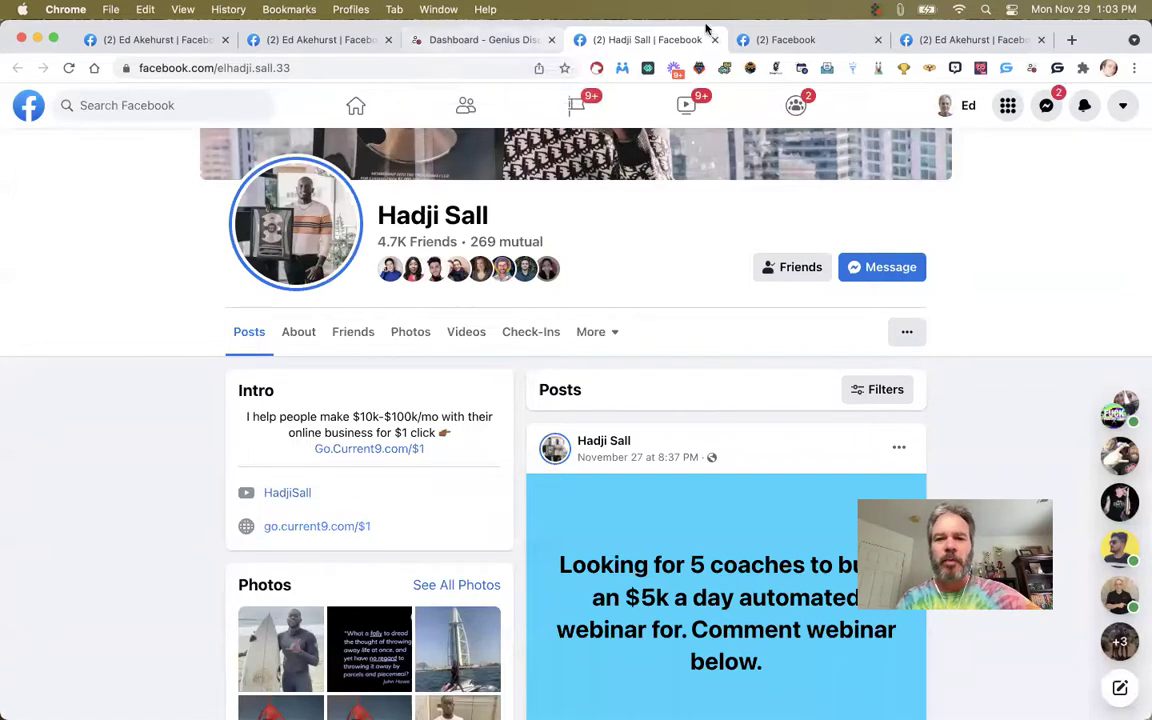
Close the profile tab and also tick the friends in rows 6, 7 and 8
left_click(500, 42)
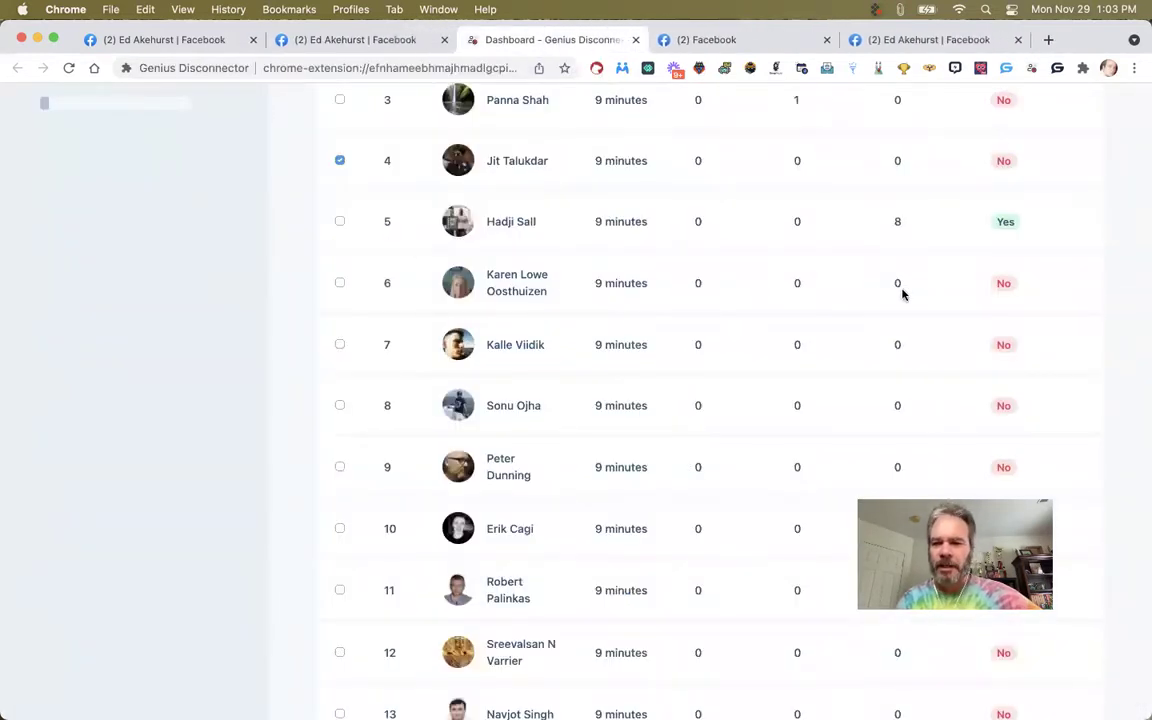
left_click(340, 283)
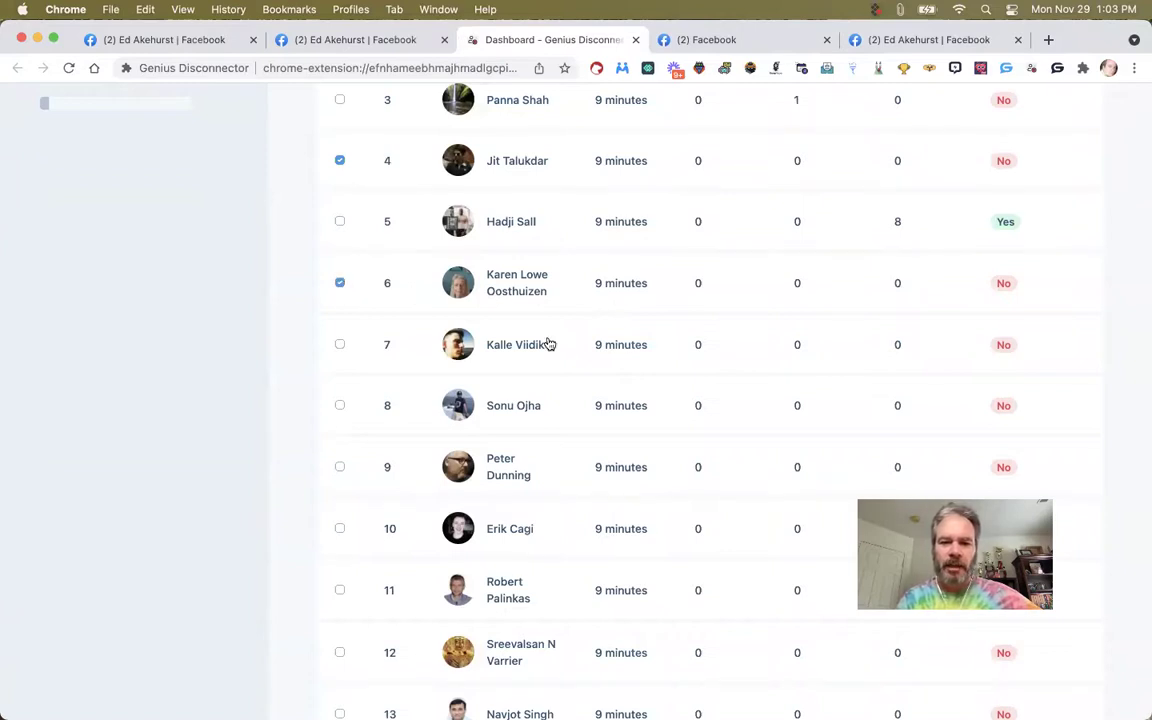
left_click(340, 344)
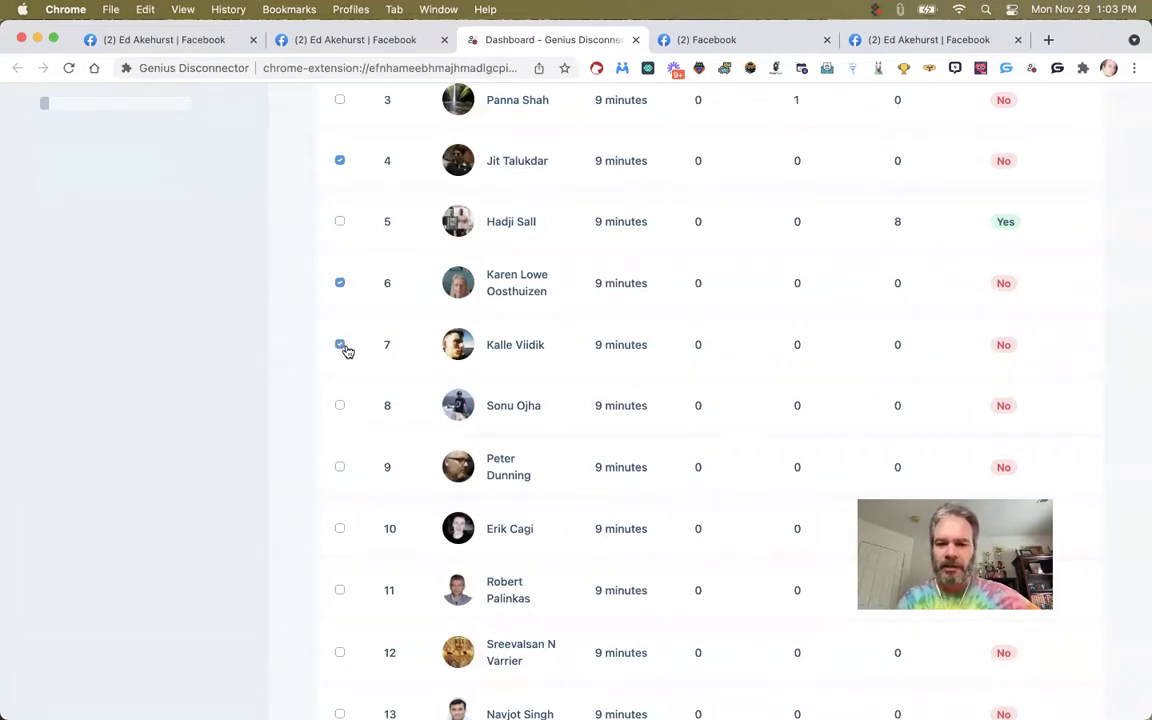
left_click(340, 405)
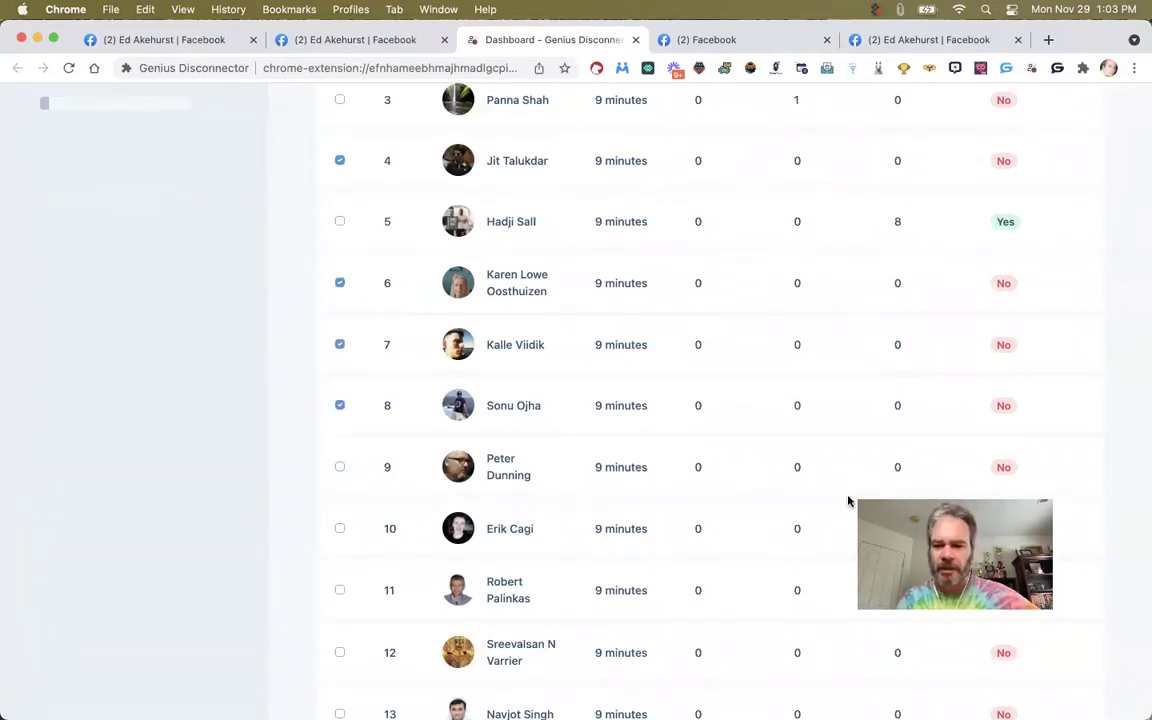
scroll(758, 475, "up", 5)
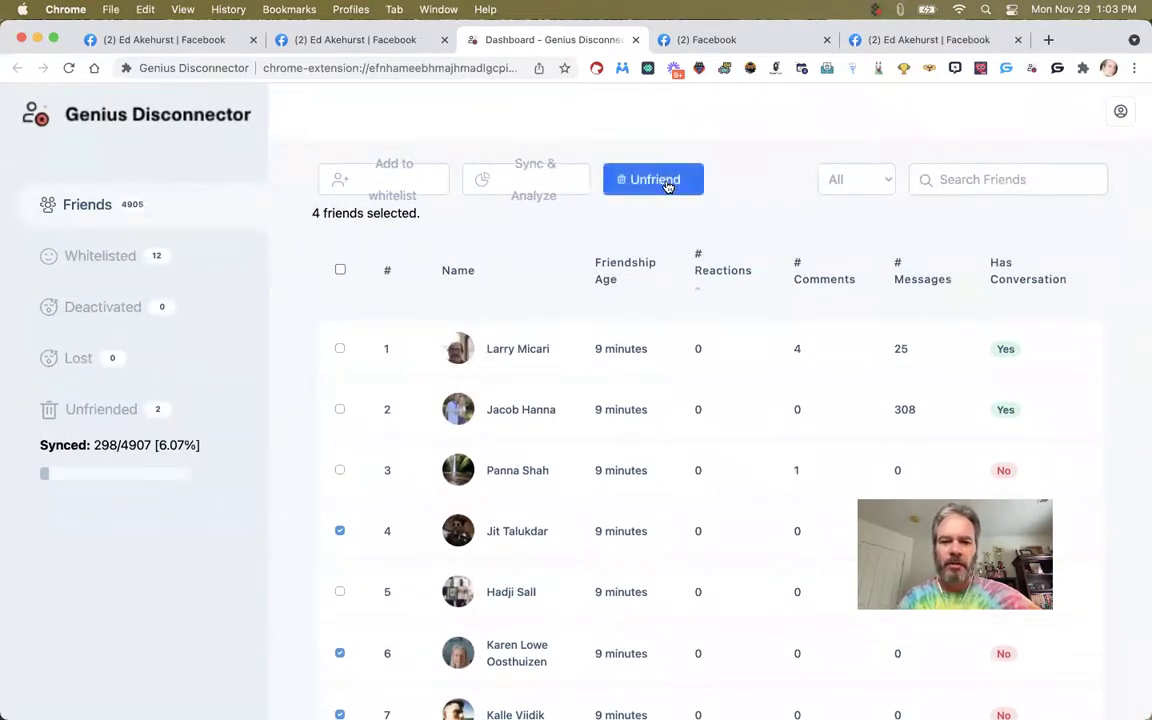
Unfriend the four ticked friends, then return to the reloading dashboard
left_click(667, 184)
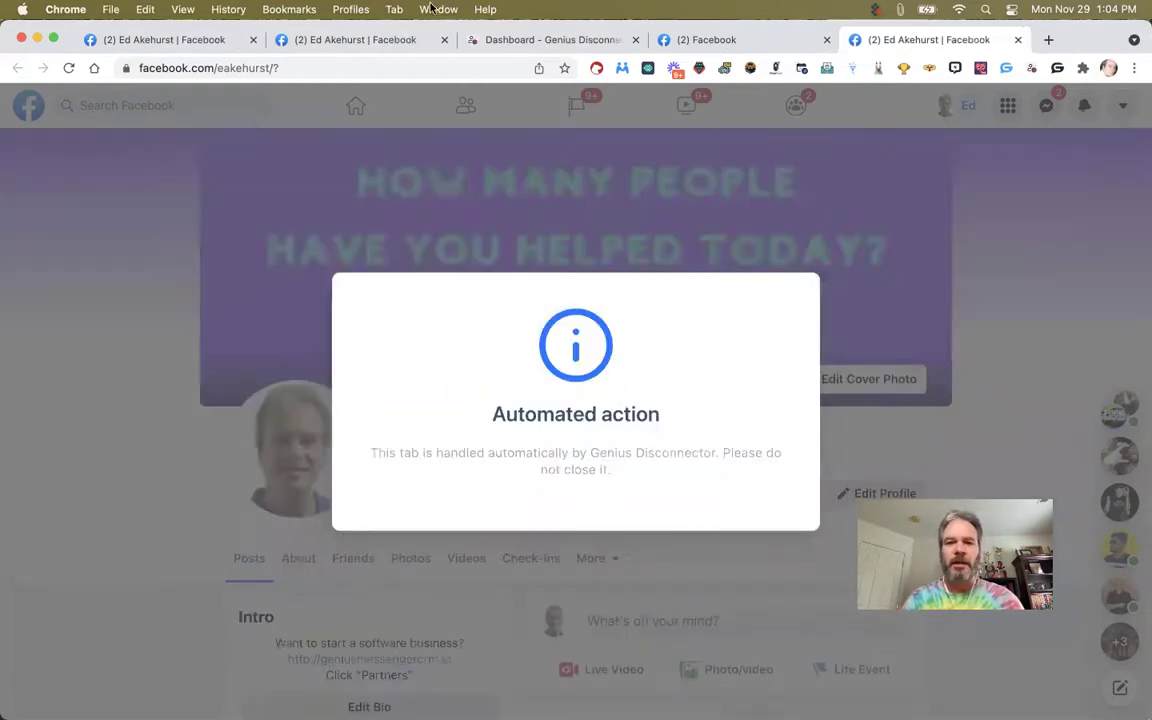
left_click(510, 42)
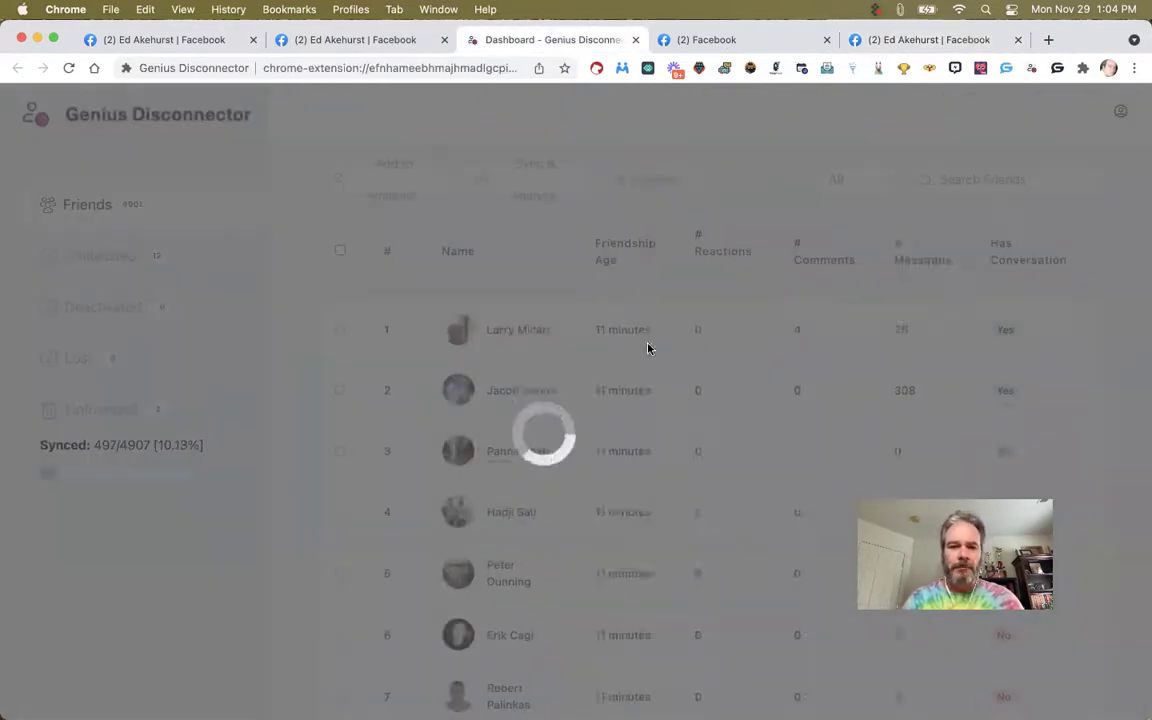
Check the reloaded counters: 4901 friends, 6 unfriended, 12 whitelisted
scroll(648, 348, "down", 1)
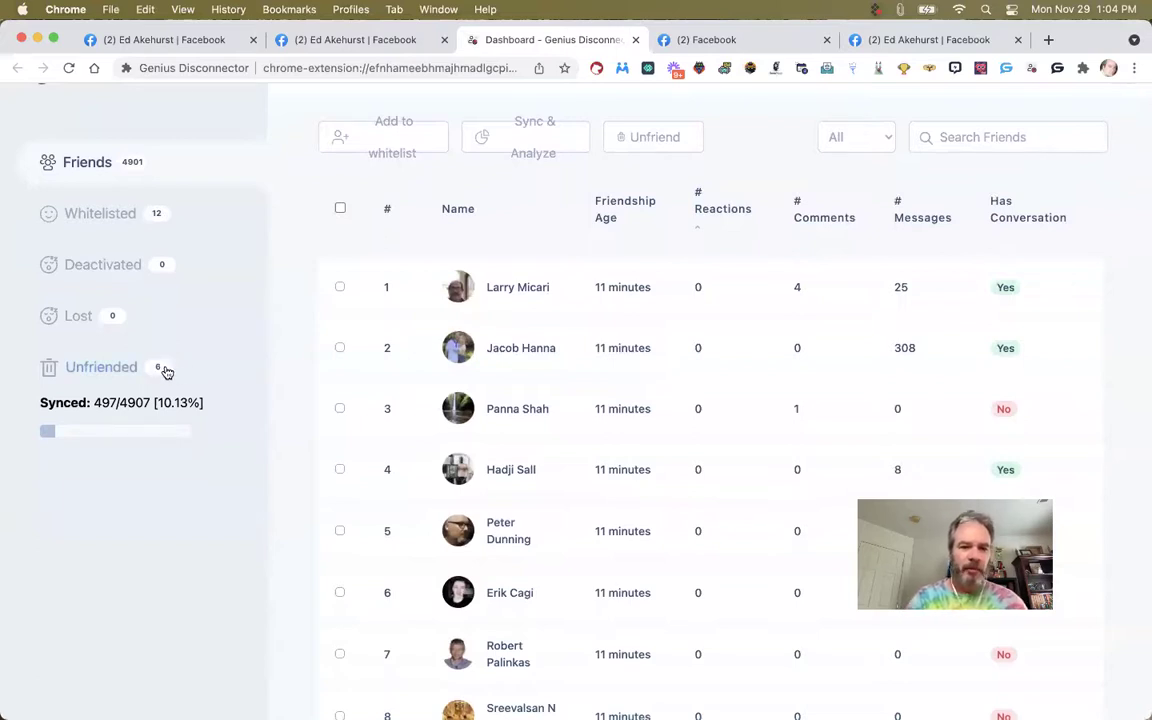
scroll(532, 357, "up", 1)
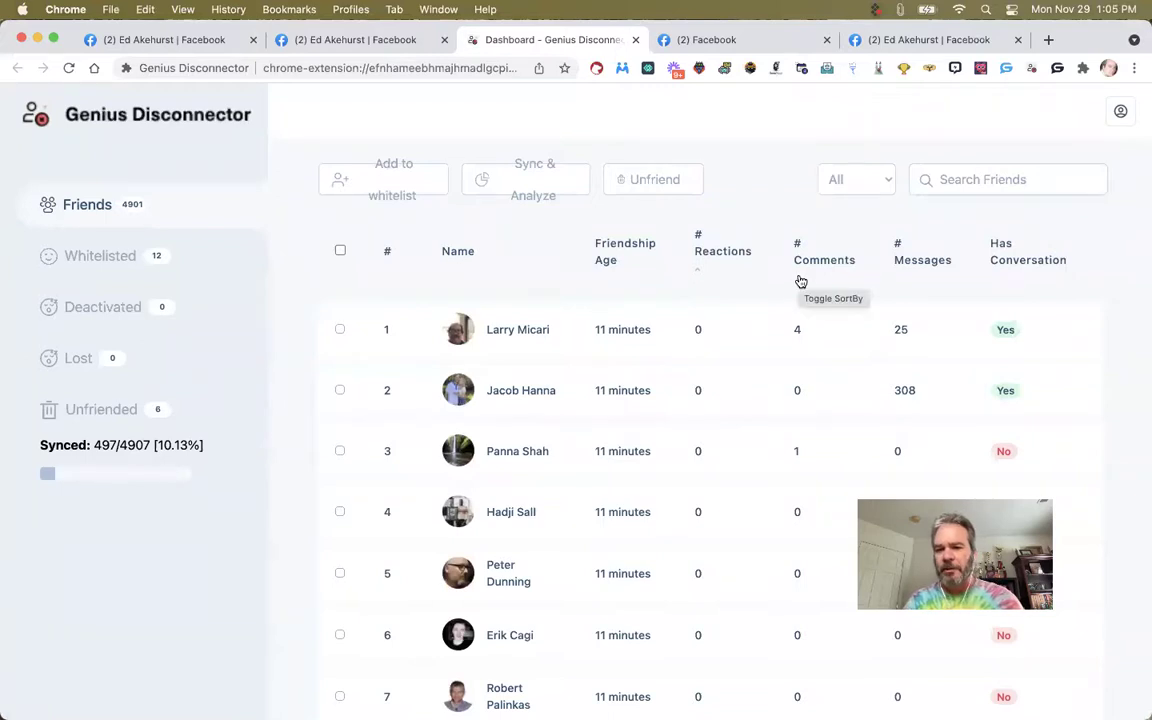
scroll(700, 365, "down", 2)
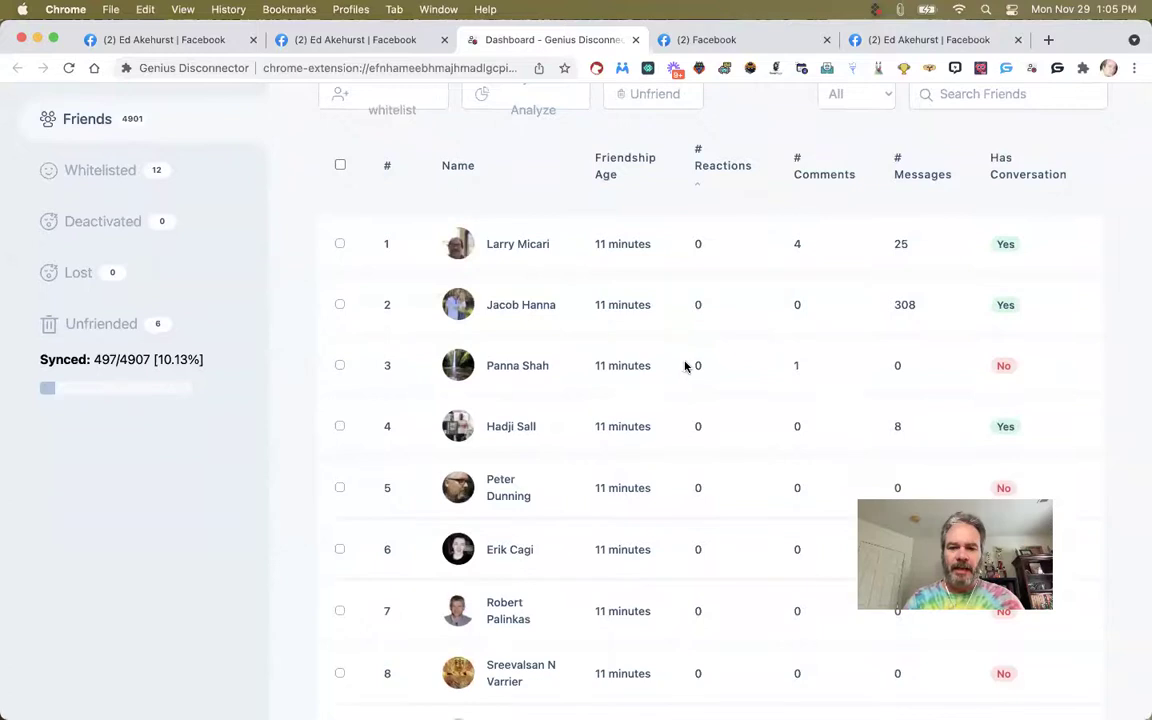
View the row-2 friend's Facebook profile (308 messages), then return to the dashboard
left_click(535, 305)
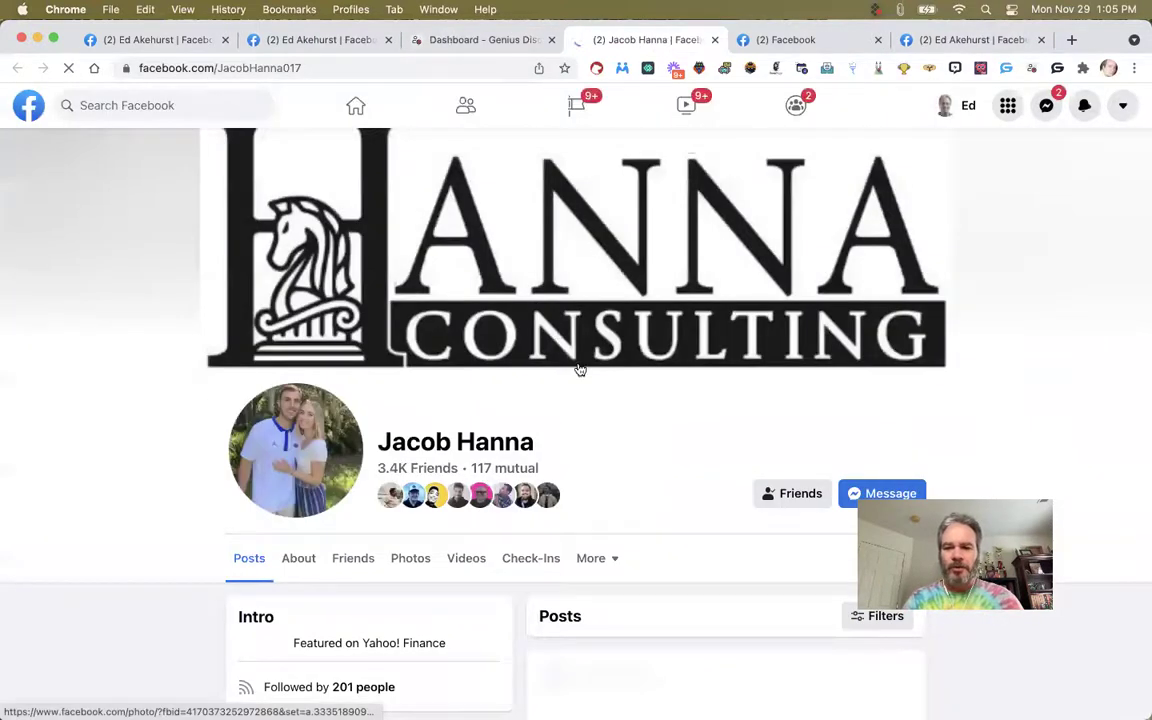
scroll(578, 368, "down", 2)
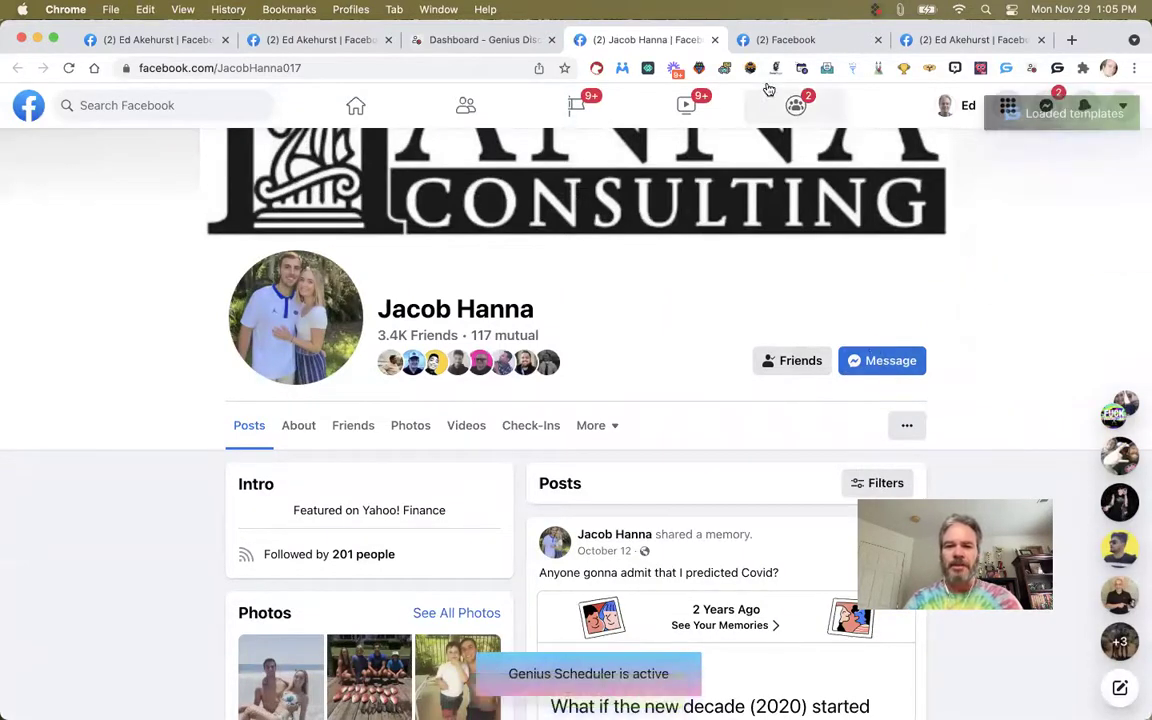
left_click(510, 40)
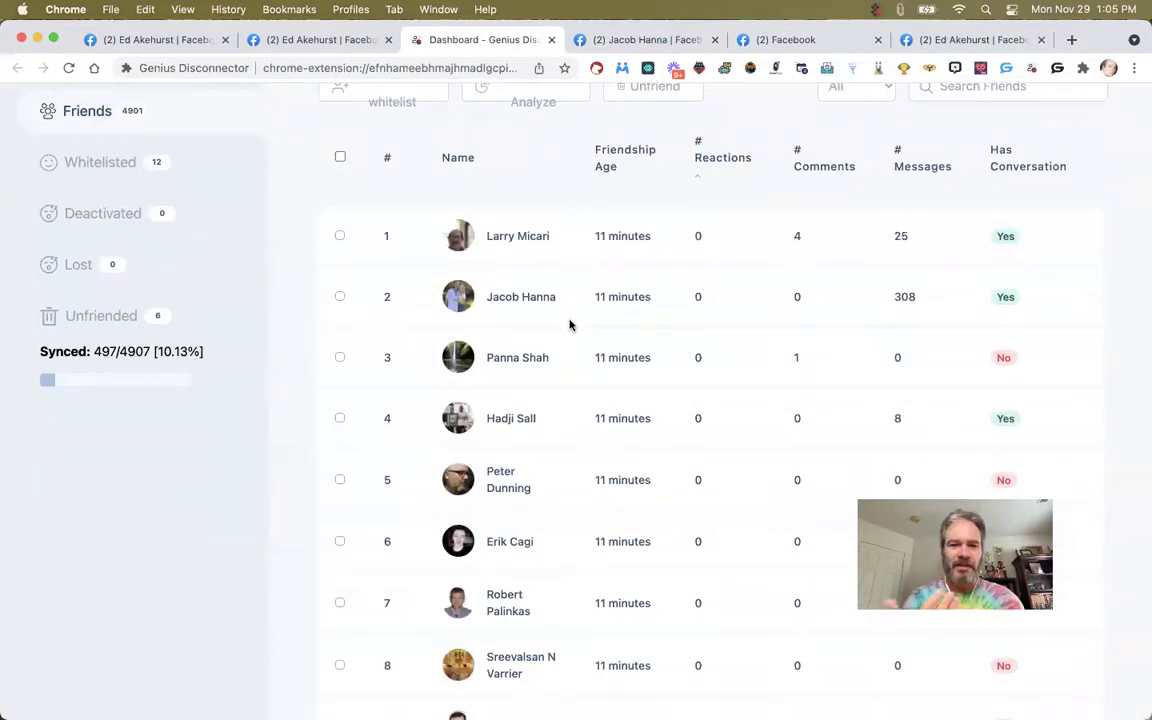
scroll(570, 324, "up", 2)
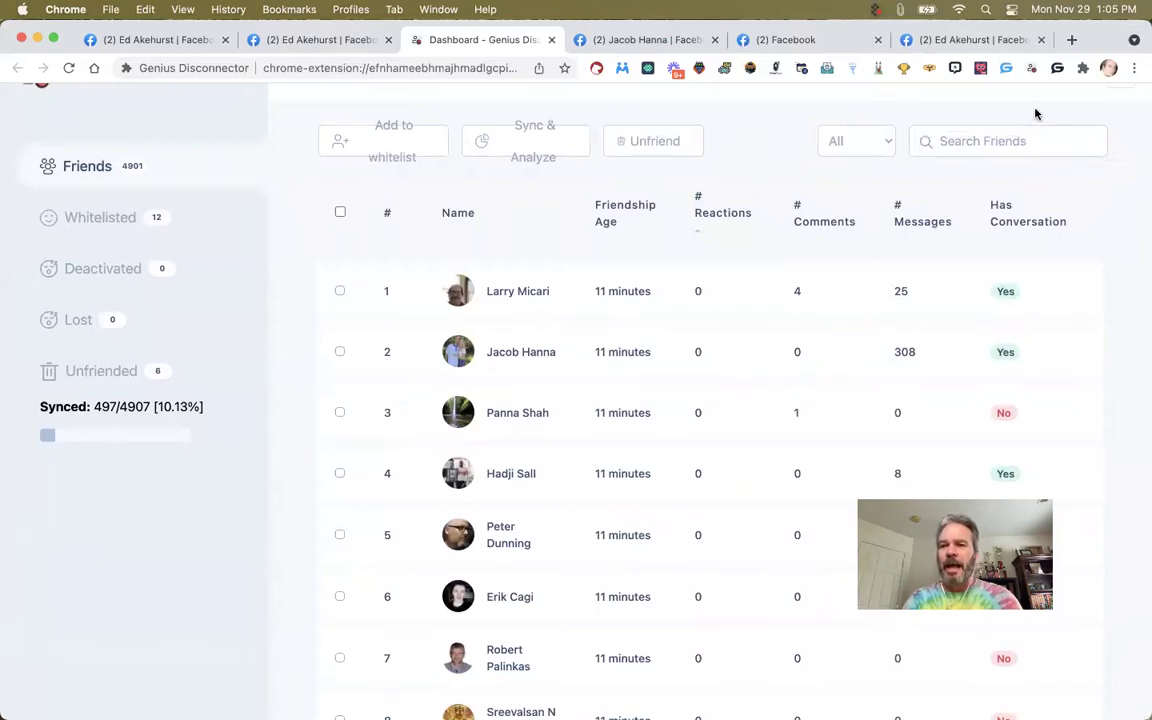
Close the dashboard tab and reopen the Genius Disconnector launcher over the friend's profile
left_click(1031, 67)
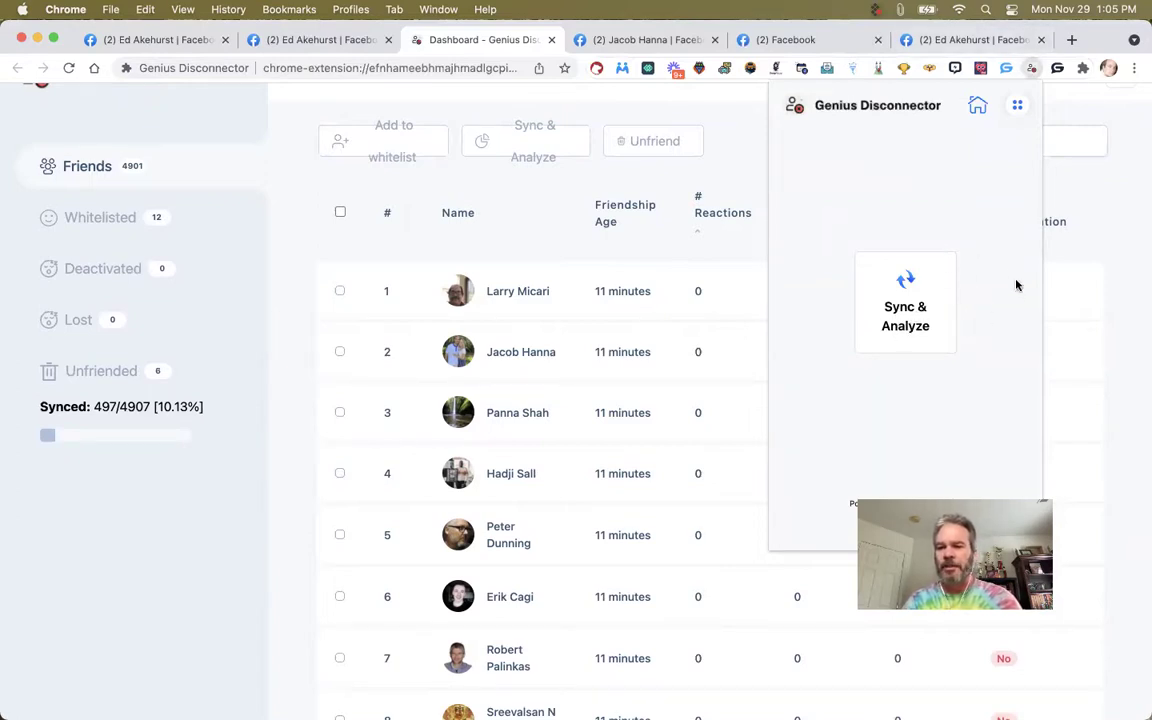
left_click(294, 182)
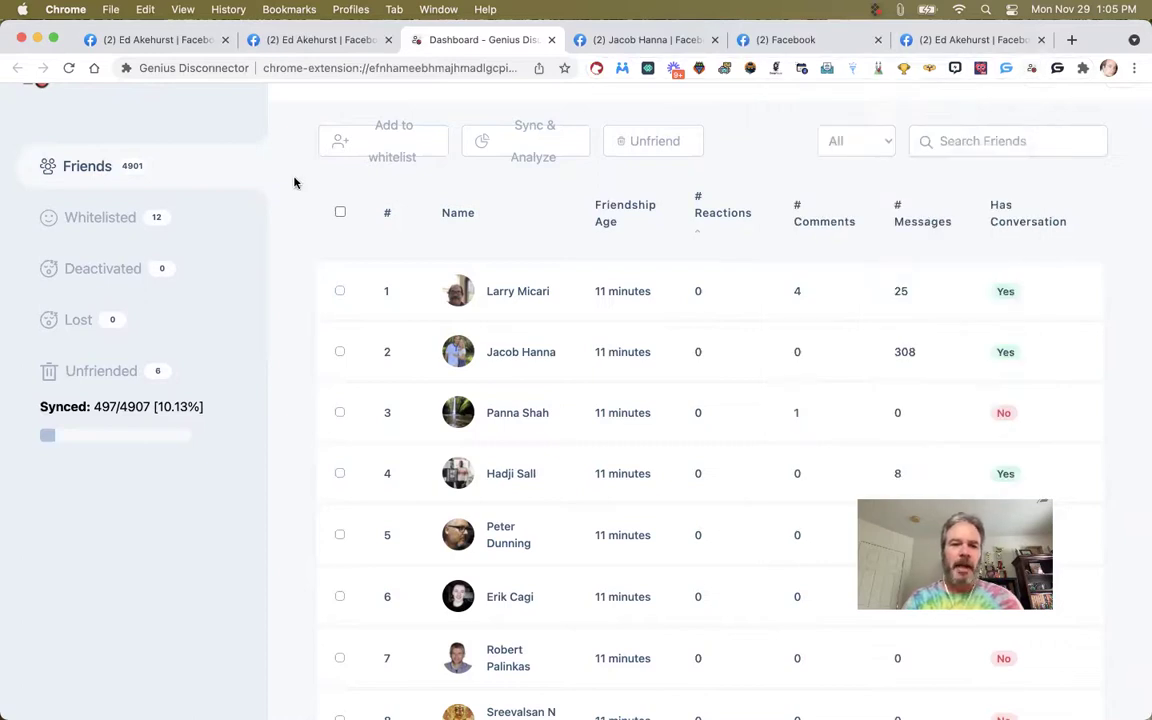
left_click(551, 40)
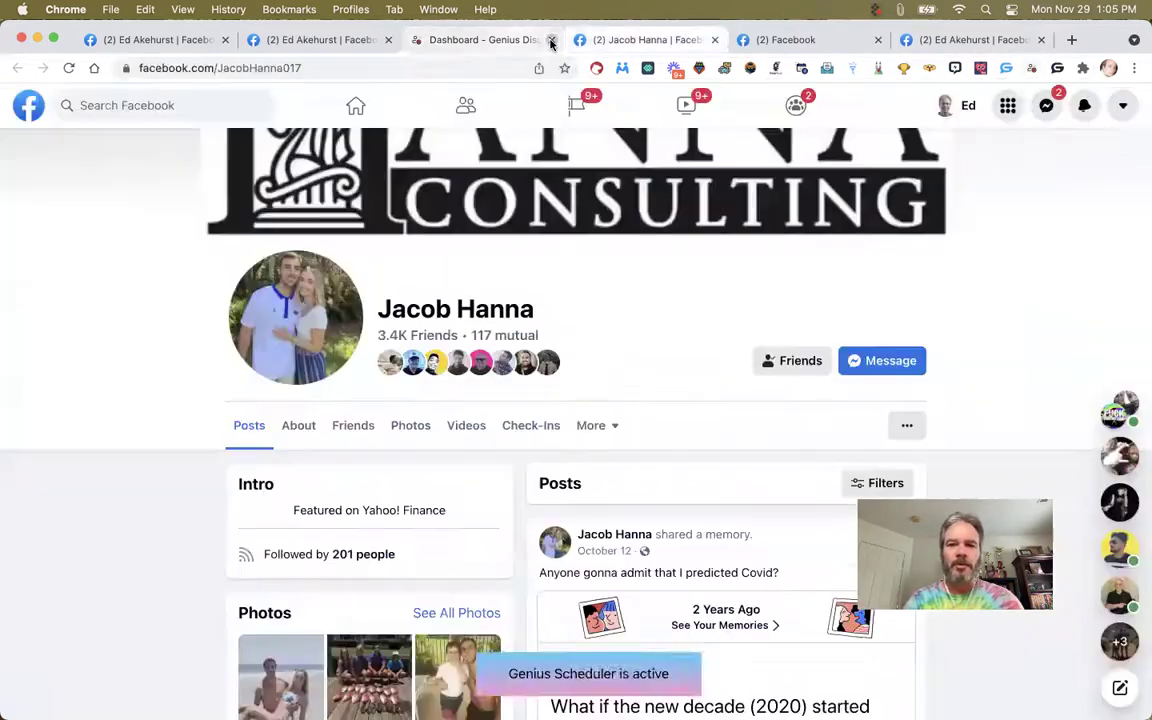
left_click(1030, 68)
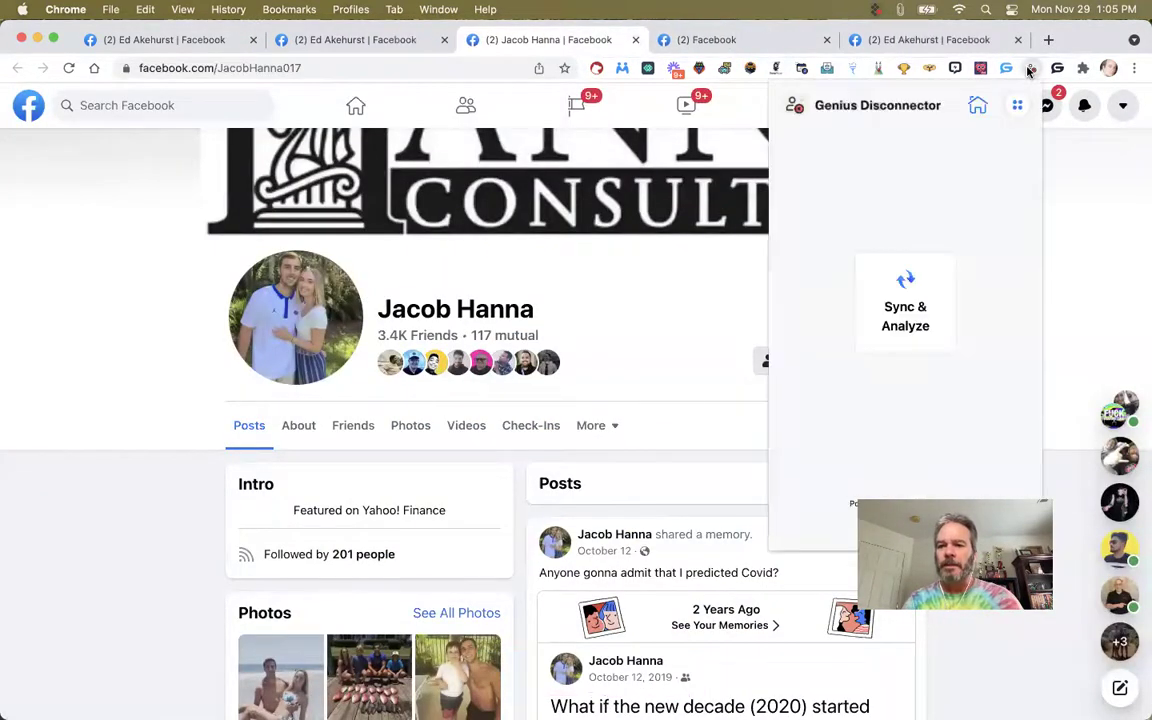